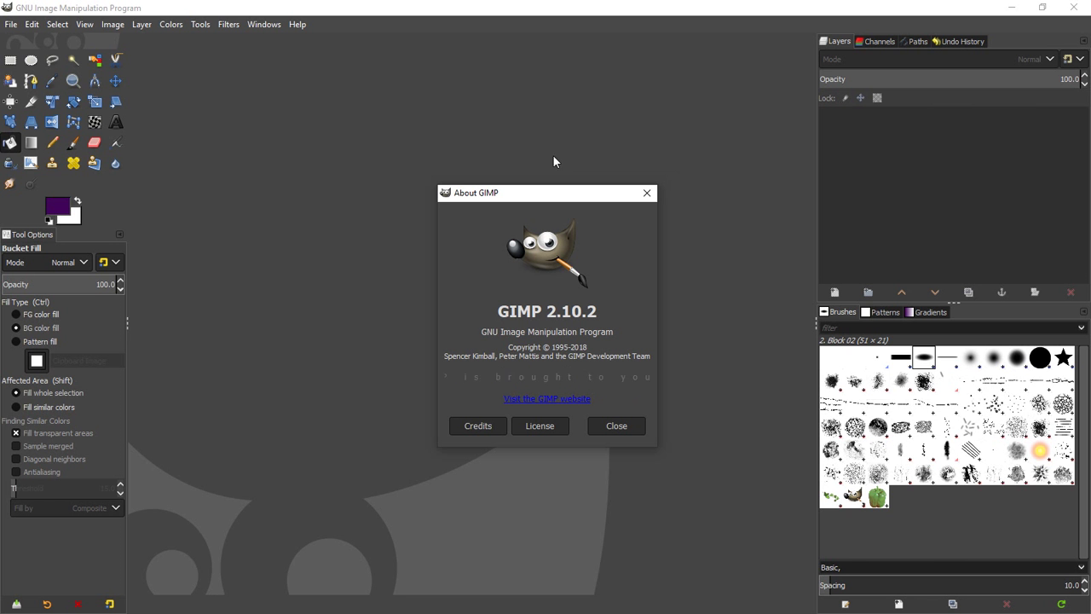
- Close the About GIMP 2.10.2 dialog to reach the empty workspace
{"action": "left_click", "coordinate": [617, 428]}
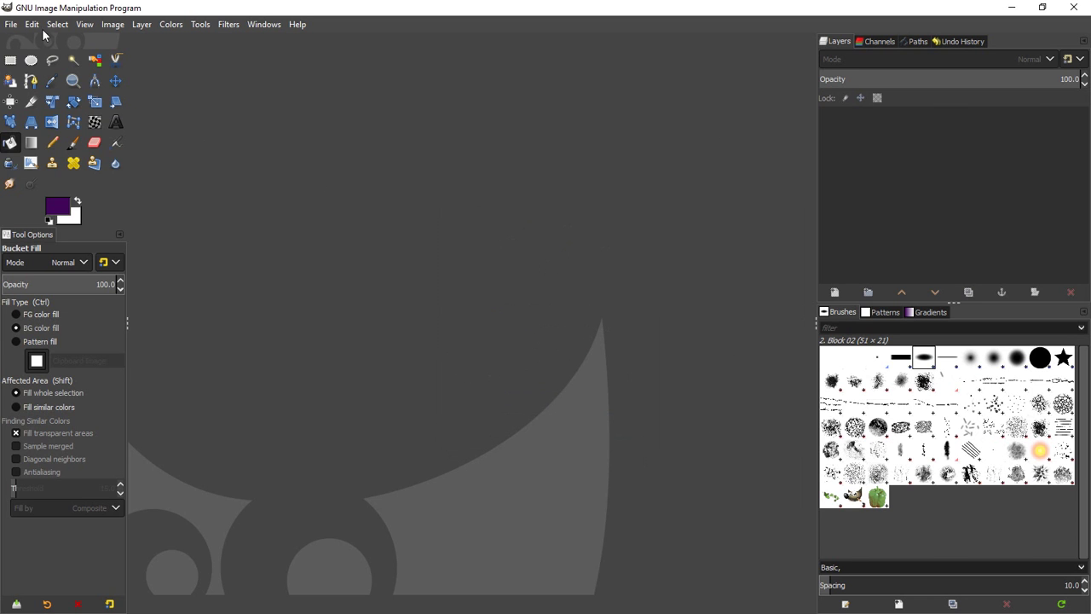
- Create a new 512×512 px image with a white background
{"action": "left_click", "coordinate": [11, 25]}
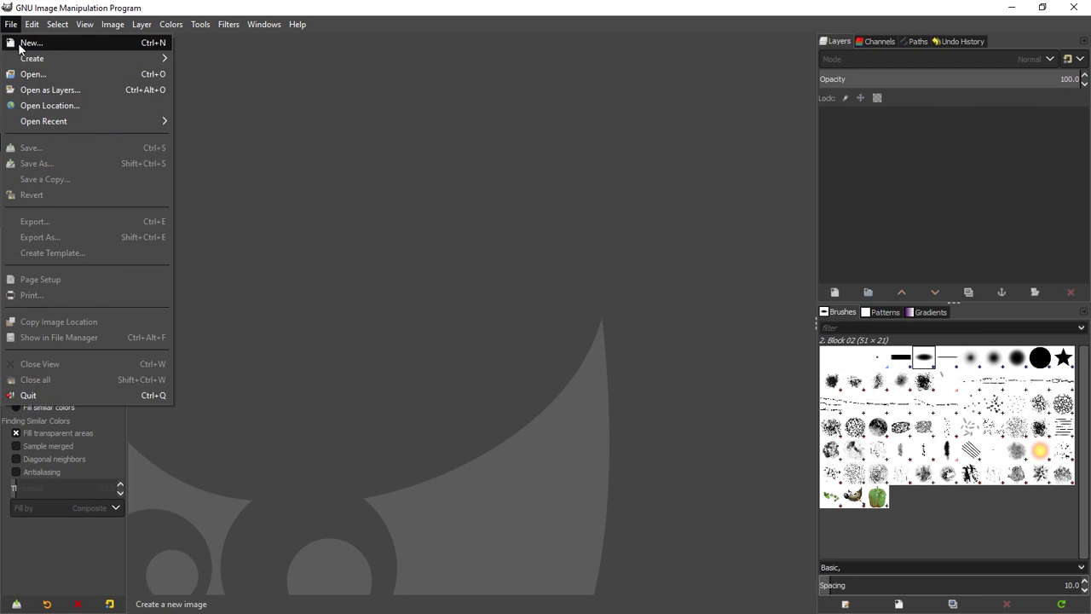
{"action": "left_click", "coordinate": [17, 40]}
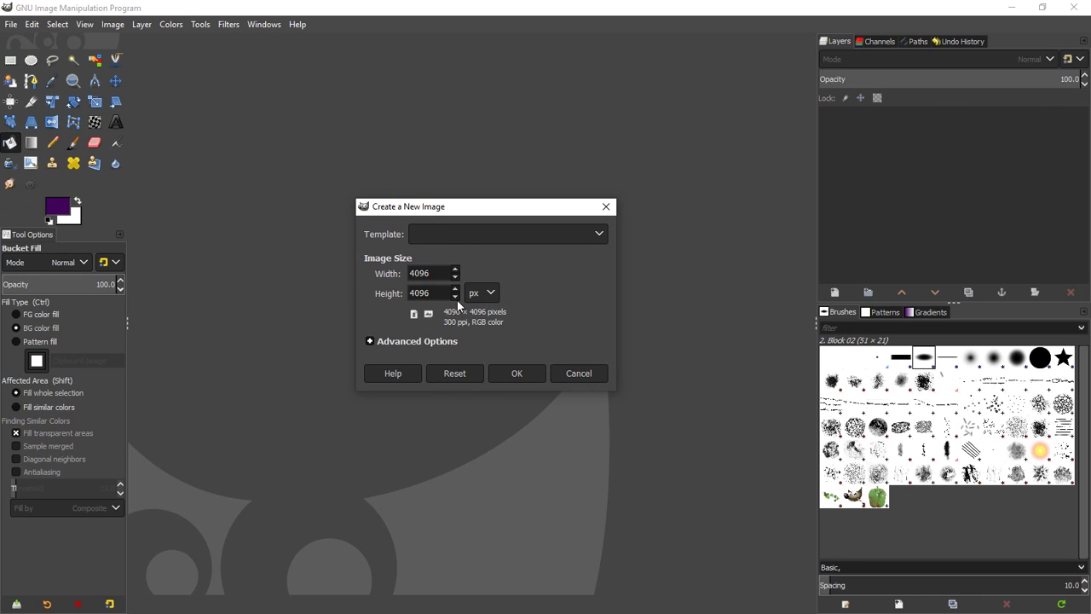
{"action": "double_click", "coordinate": [435, 273]}
{"action": "type", "text": "512"}
{"action": "double_click", "coordinate": [426, 292]}
{"action": "type", "text": "512"}
{"action": "left_click", "coordinate": [521, 378]}
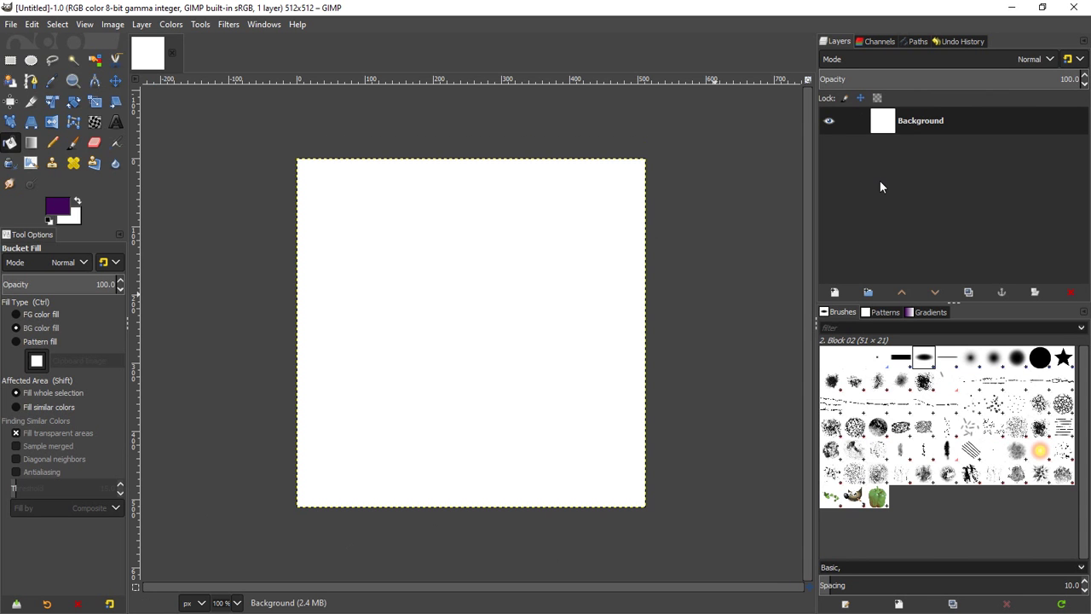
- Add a new transparent layer above the Background layer
{"action": "right_click", "coordinate": [909, 121]}
{"action": "left_click", "coordinate": [976, 97]}
{"action": "left_click", "coordinate": [971, 350]}
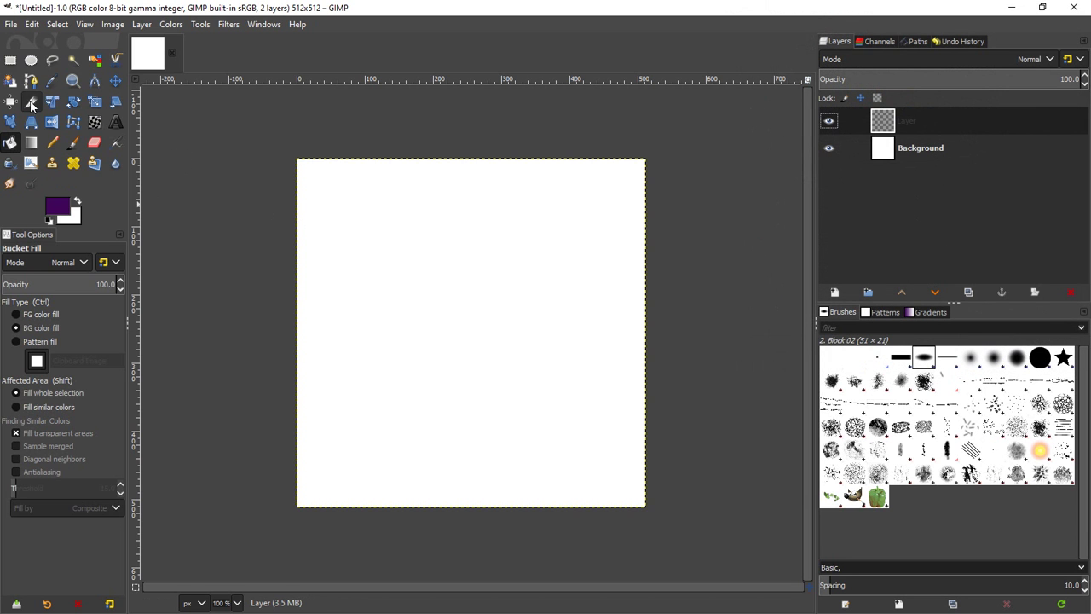
- Draw a feathered elliptical selection at upper left and fill it with the purple foreground colour
{"action": "left_click", "coordinate": [31, 60]}
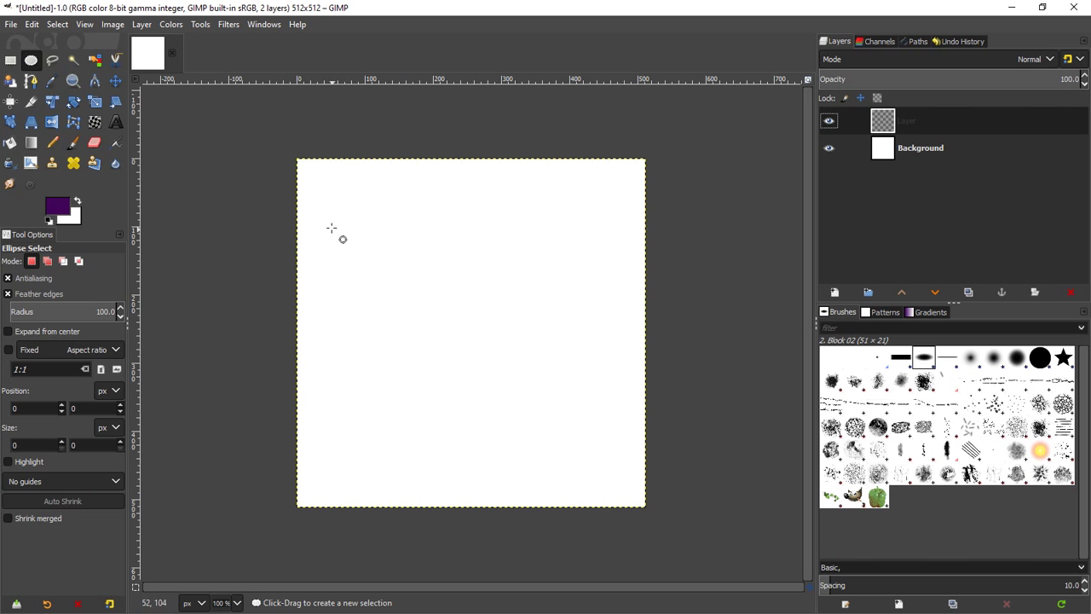
{"action": "left_click_drag", "start_coordinate": [331, 223], "coordinate": [465, 343]}
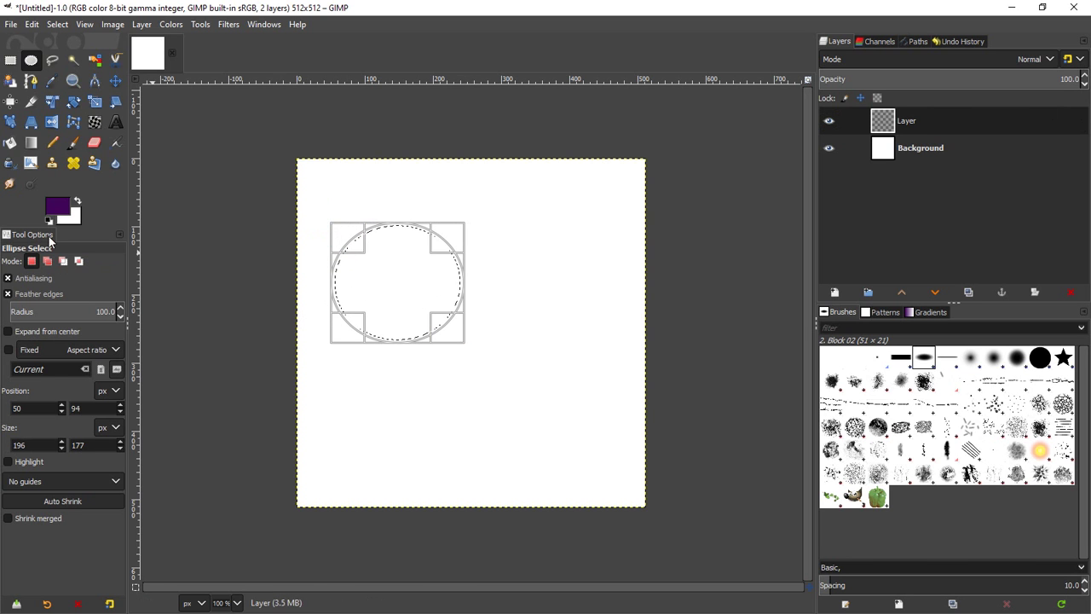
{"action": "left_click", "coordinate": [9, 142]}
{"action": "left_click", "coordinate": [34, 315]}
{"action": "left_click", "coordinate": [398, 278]}
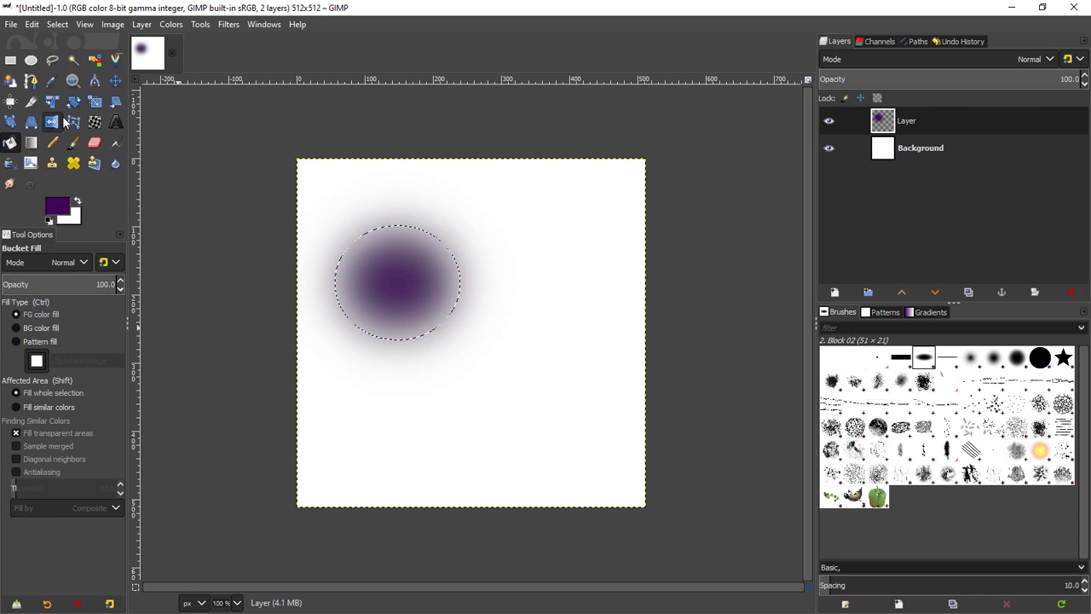
{"action": "left_click", "coordinate": [31, 59]}
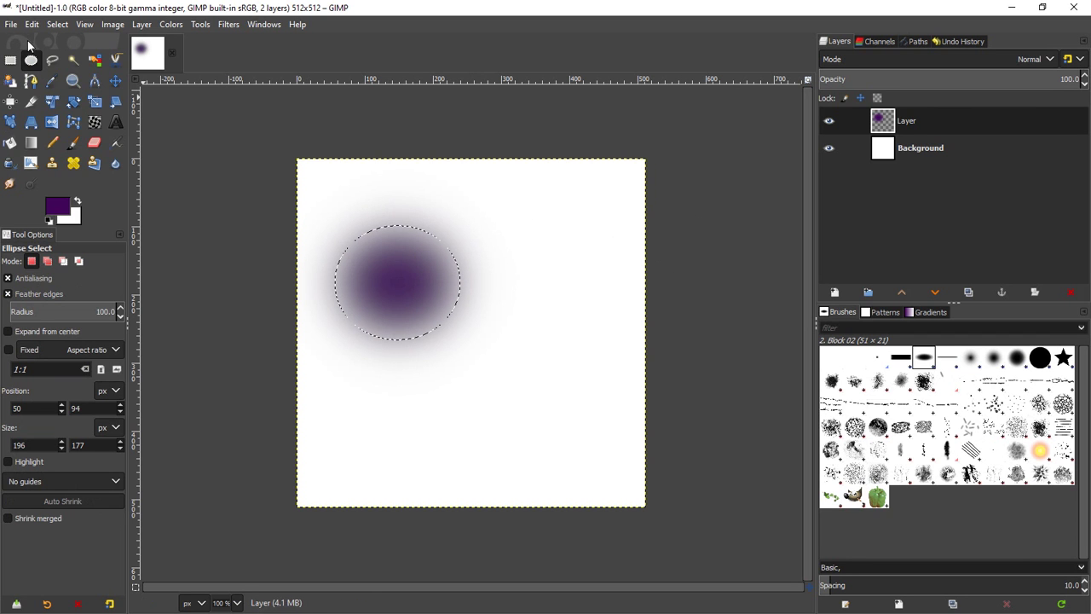
- Clear the circle selection and add a new empty Layer #1
{"action": "left_click", "coordinate": [57, 24]}
{"action": "left_click", "coordinate": [71, 59]}
{"action": "right_click", "coordinate": [915, 119]}
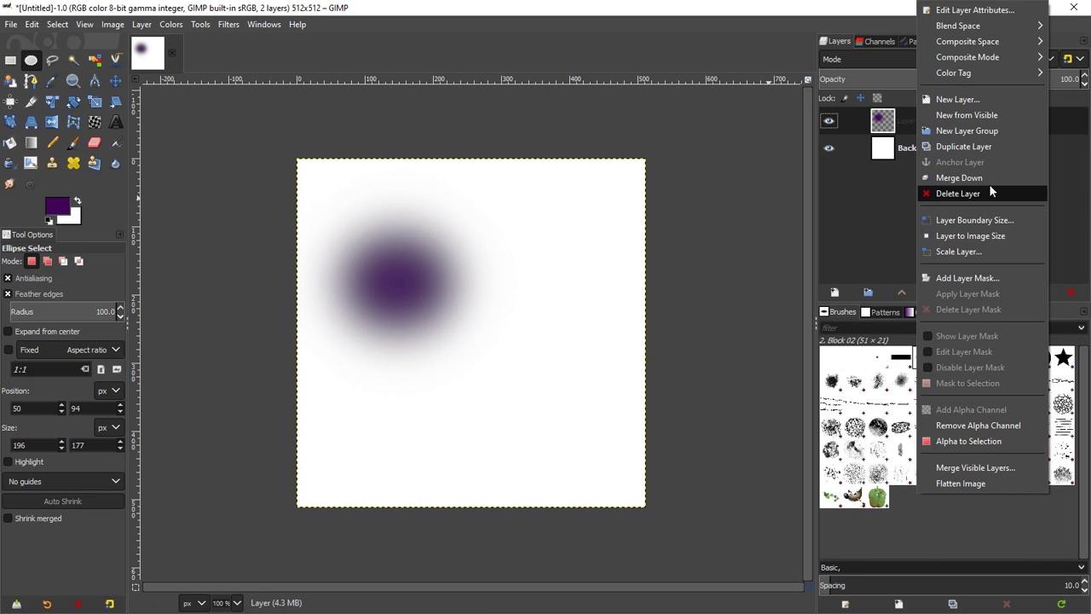
{"action": "left_click", "coordinate": [981, 100]}
{"action": "left_click", "coordinate": [981, 351]}
- Set the background colour to light green and draw a tall rounded-corner rectangle selection on the right
{"action": "left_click", "coordinate": [10, 59]}
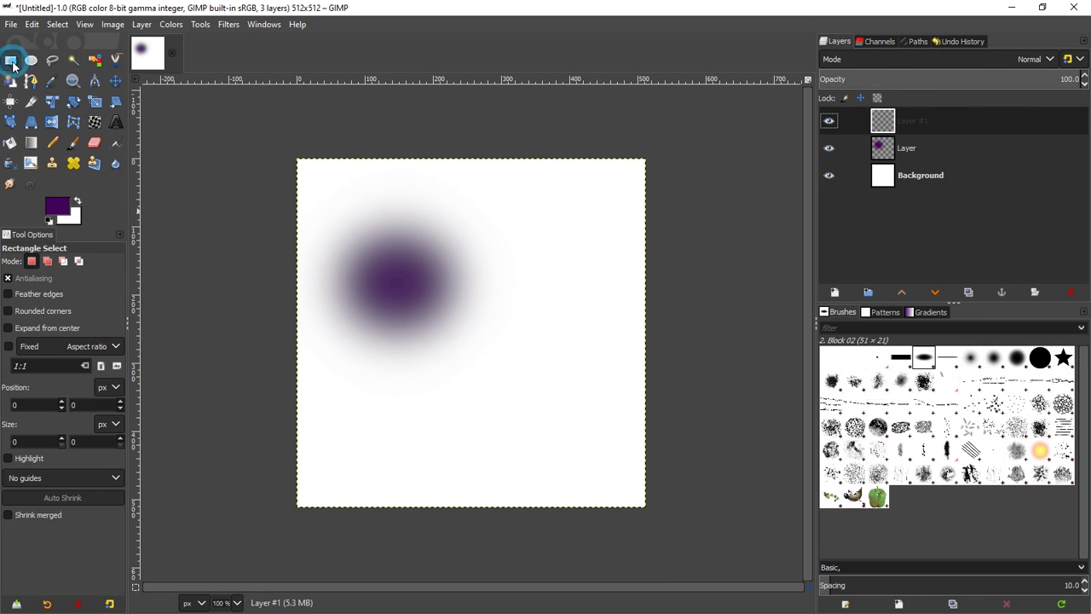
{"action": "left_click", "coordinate": [8, 313]}
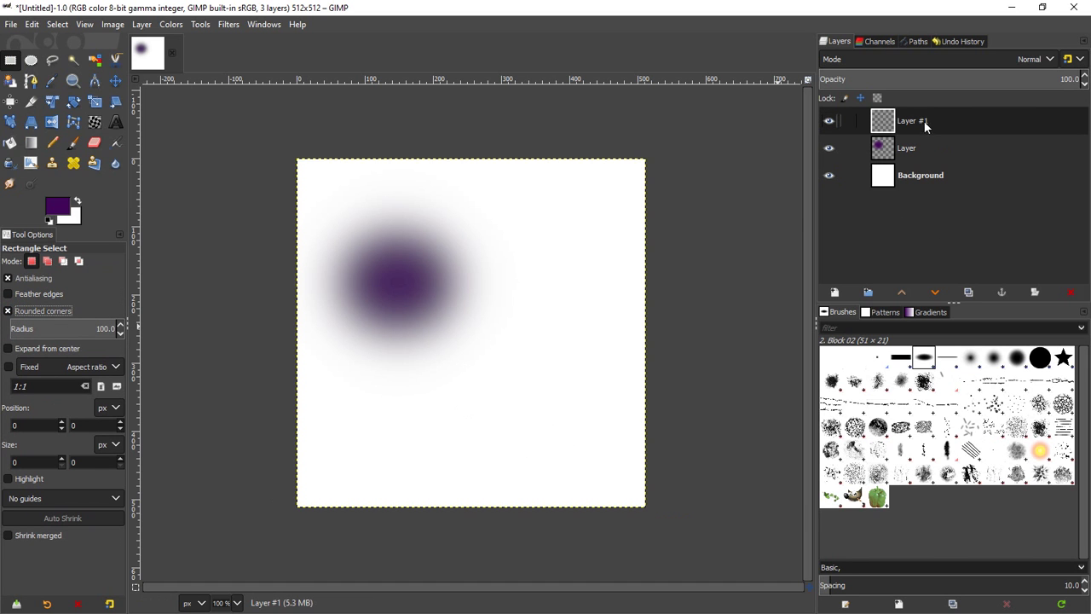
{"action": "left_click", "coordinate": [77, 220]}
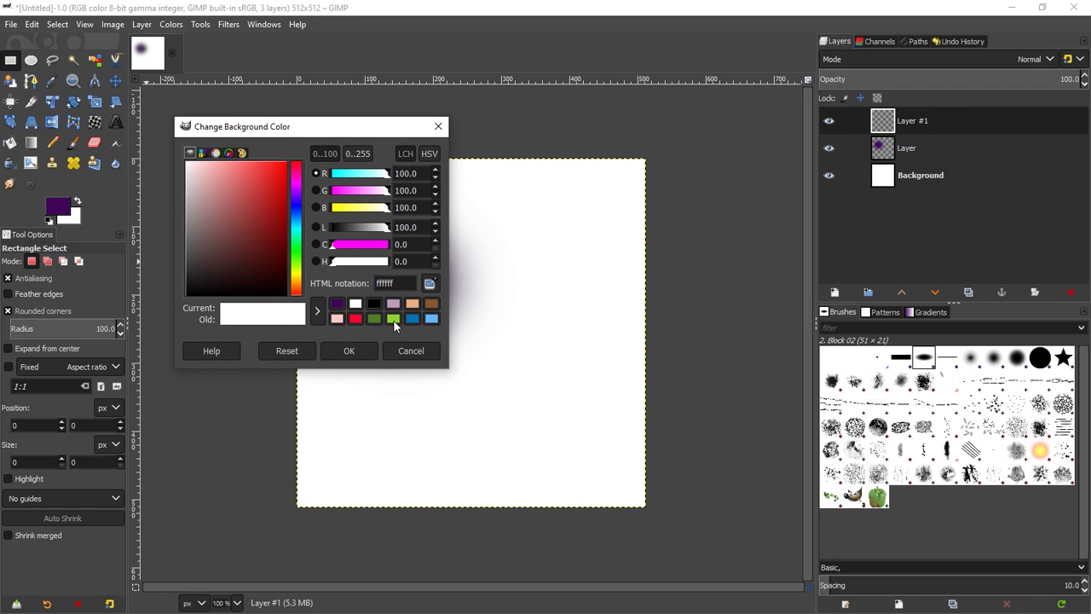
{"action": "left_click", "coordinate": [393, 319]}
{"action": "left_click", "coordinate": [361, 350]}
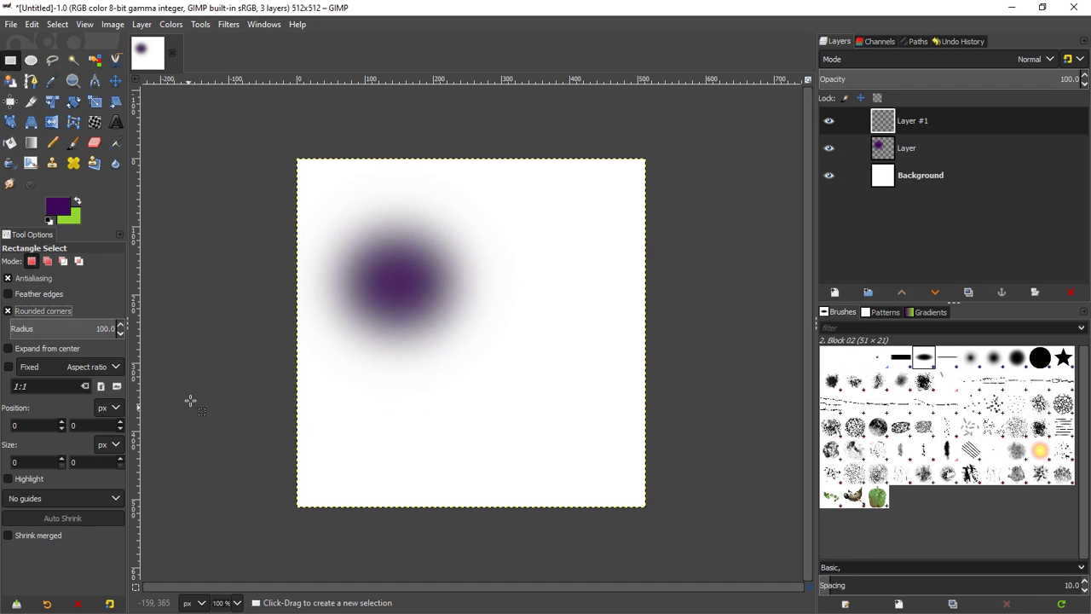
{"action": "left_click_drag", "start_coordinate": [499, 371], "coordinate": [560, 492]}
{"action": "left_click_drag", "start_coordinate": [555, 375], "coordinate": [614, 243]}
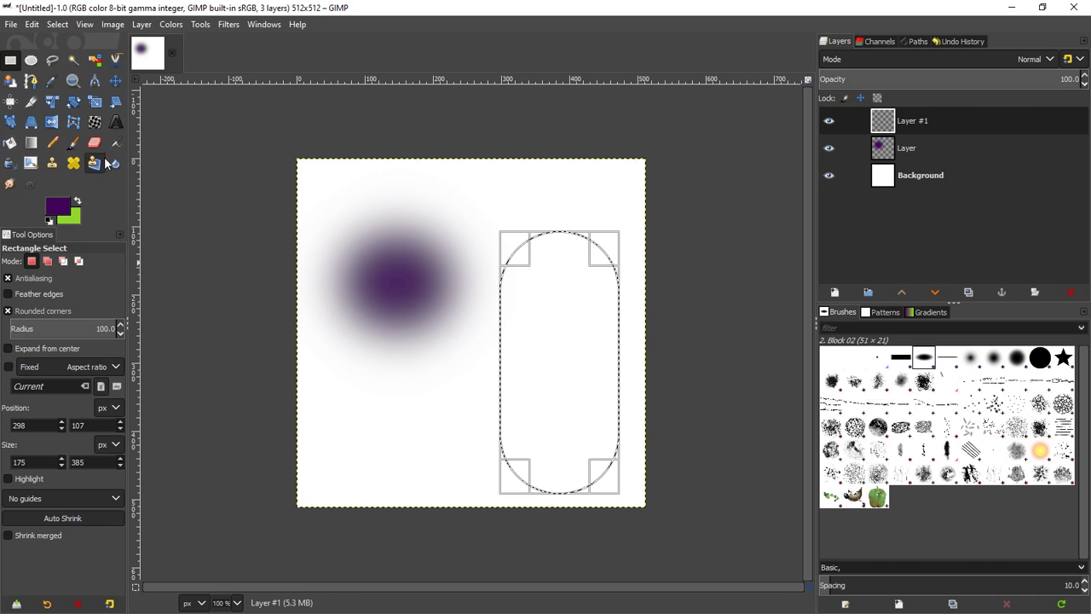
- Fill the rounded bar selection with the green background colour
{"action": "left_click", "coordinate": [9, 142]}
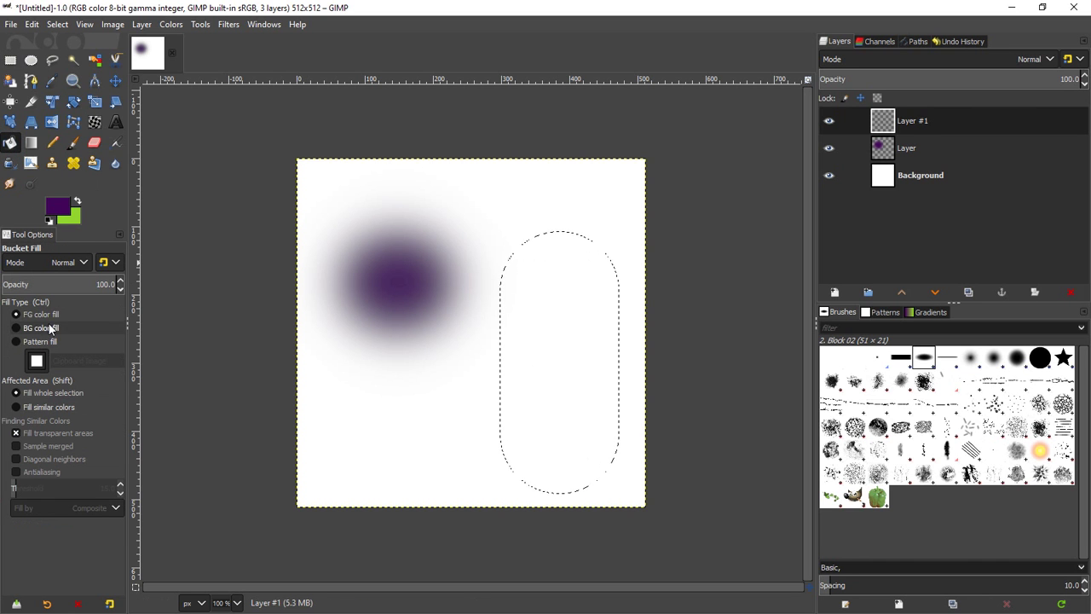
{"action": "left_click", "coordinate": [49, 331]}
{"action": "left_click", "coordinate": [546, 356]}
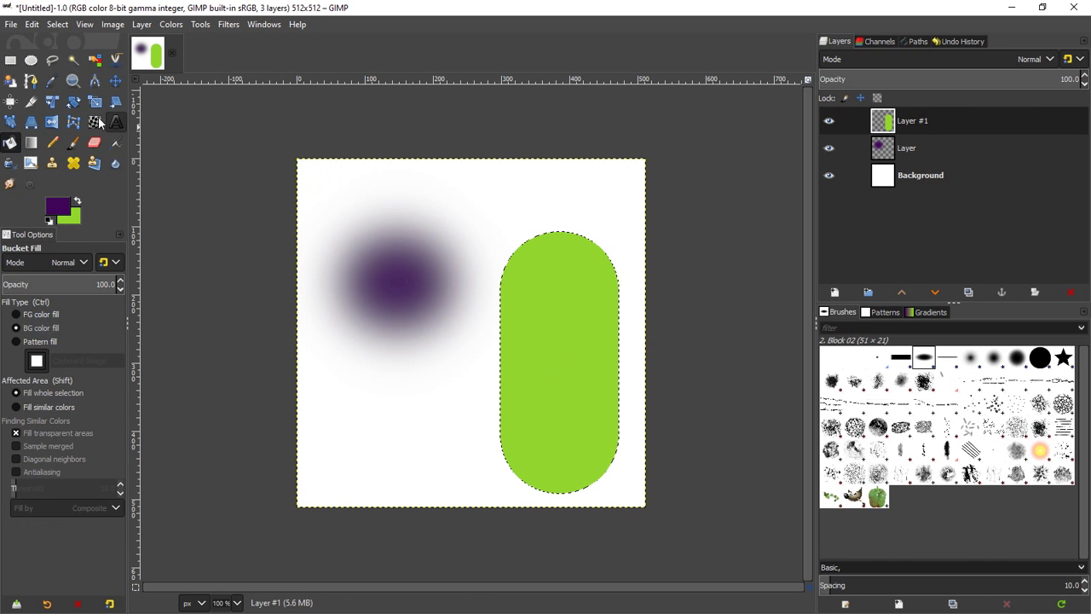
{"action": "left_click", "coordinate": [57, 24]}
- Remove the selection, make the purple-dot layer active, and bring up Layer > Transform
{"action": "left_click", "coordinate": [66, 58]}
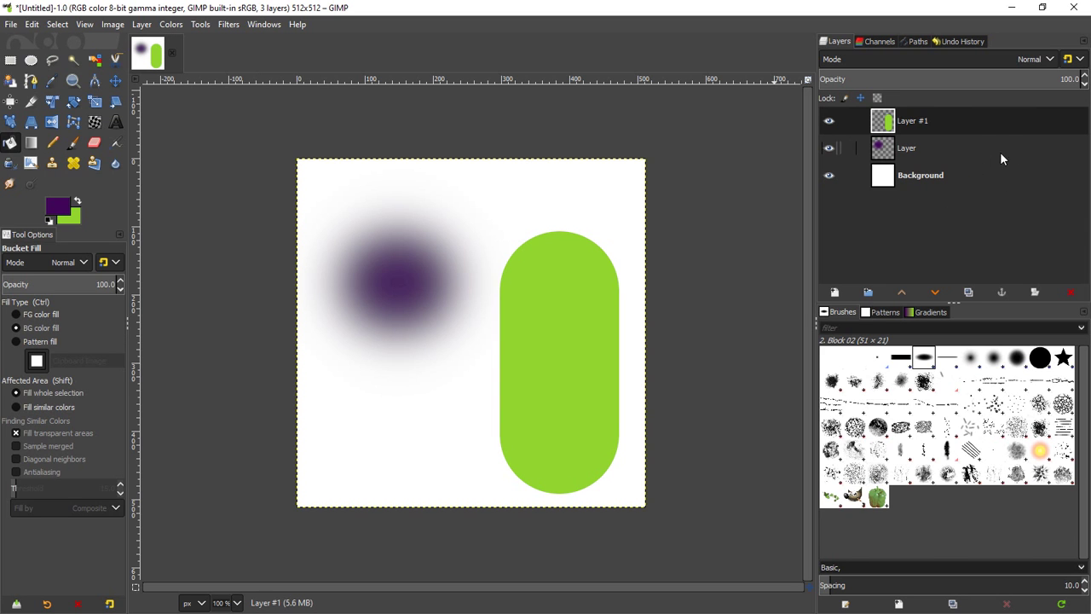
{"action": "left_click", "coordinate": [912, 148]}
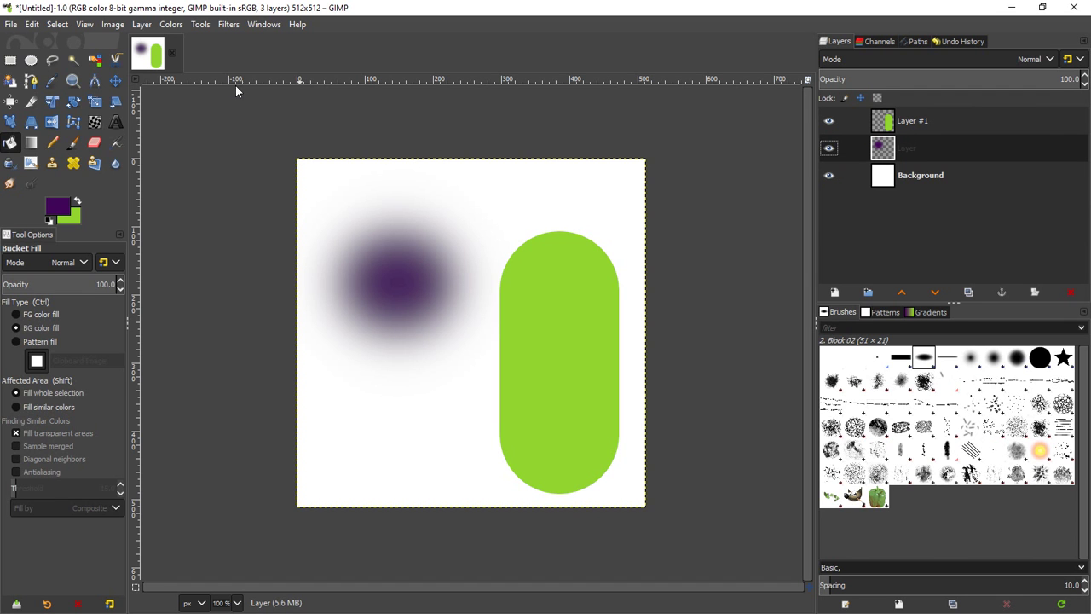
{"action": "left_click", "coordinate": [142, 24]}
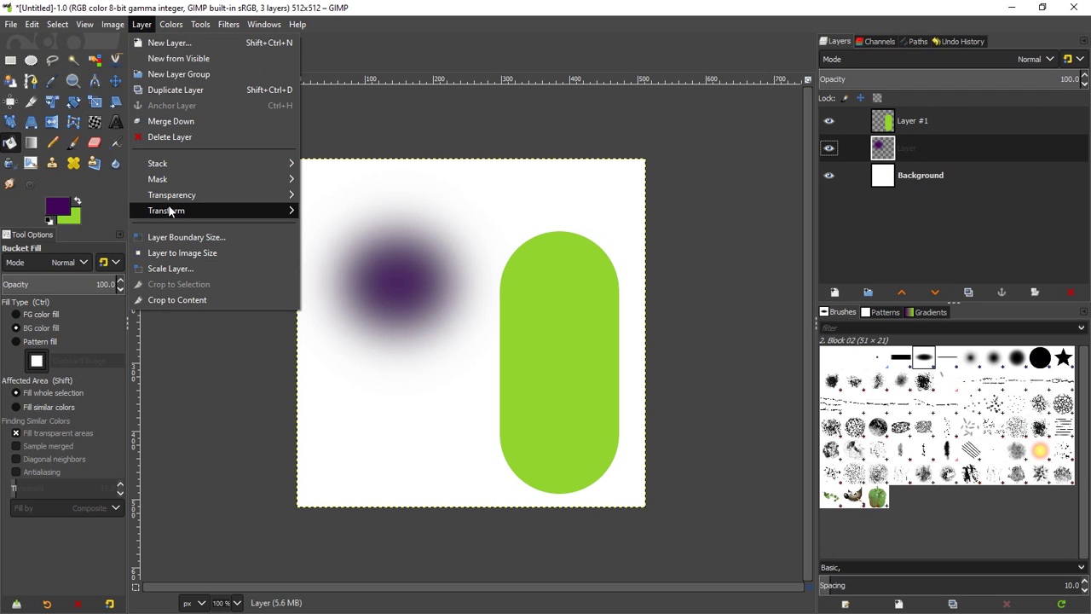
{"action": "mouse_move", "coordinate": [169, 211]}
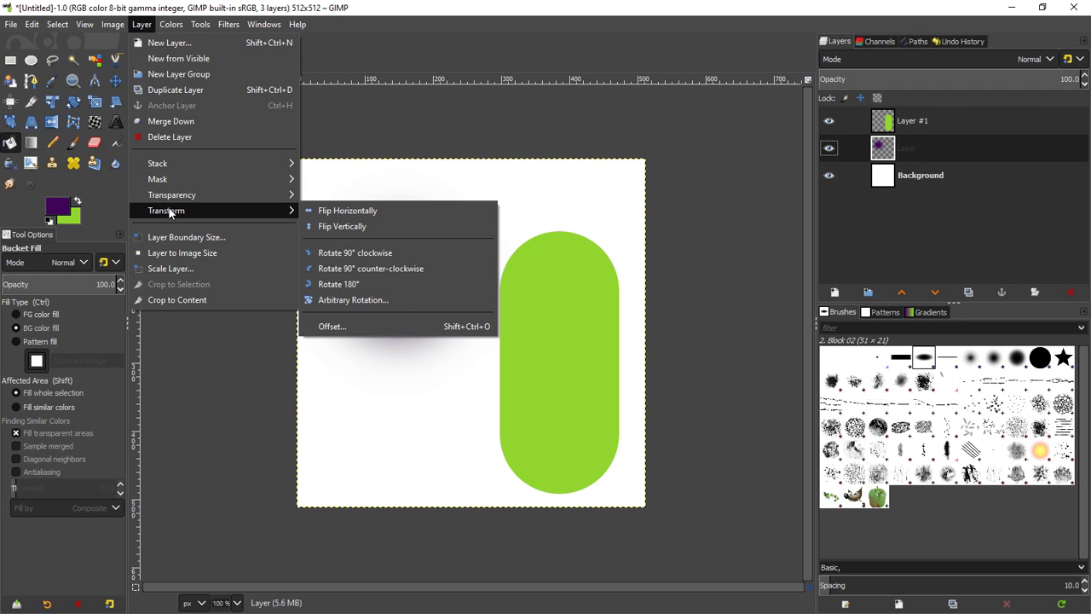
- Open the Offset Layer dialog for the purple-dot layer and move it clear of the canvas
{"action": "left_click", "coordinate": [353, 327]}
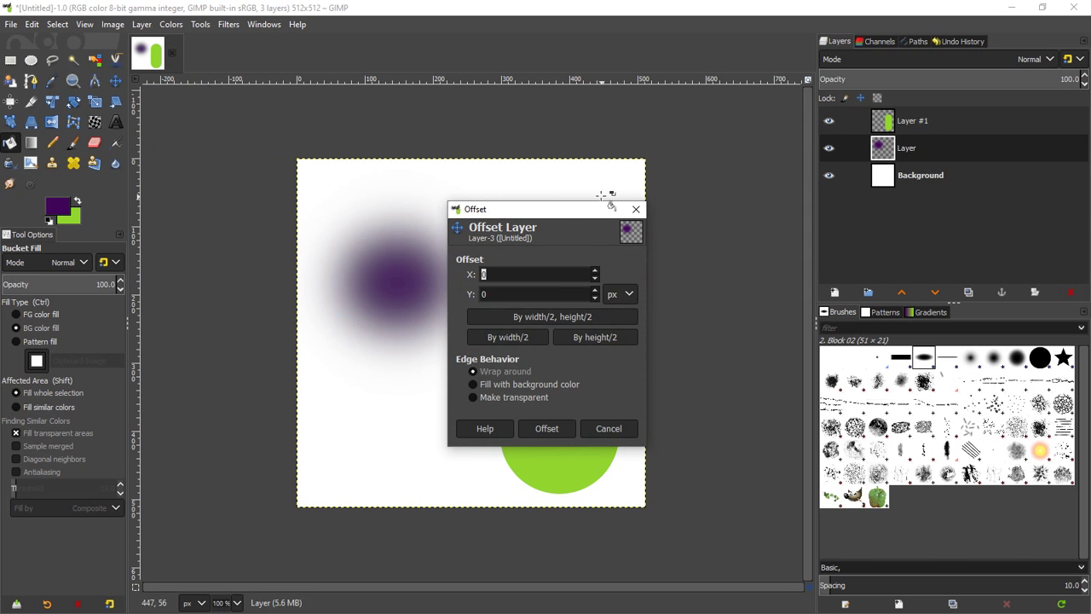
{"action": "left_click_drag", "start_coordinate": [577, 210], "coordinate": [320, 255]}
{"action": "left_click", "coordinate": [223, 319]}
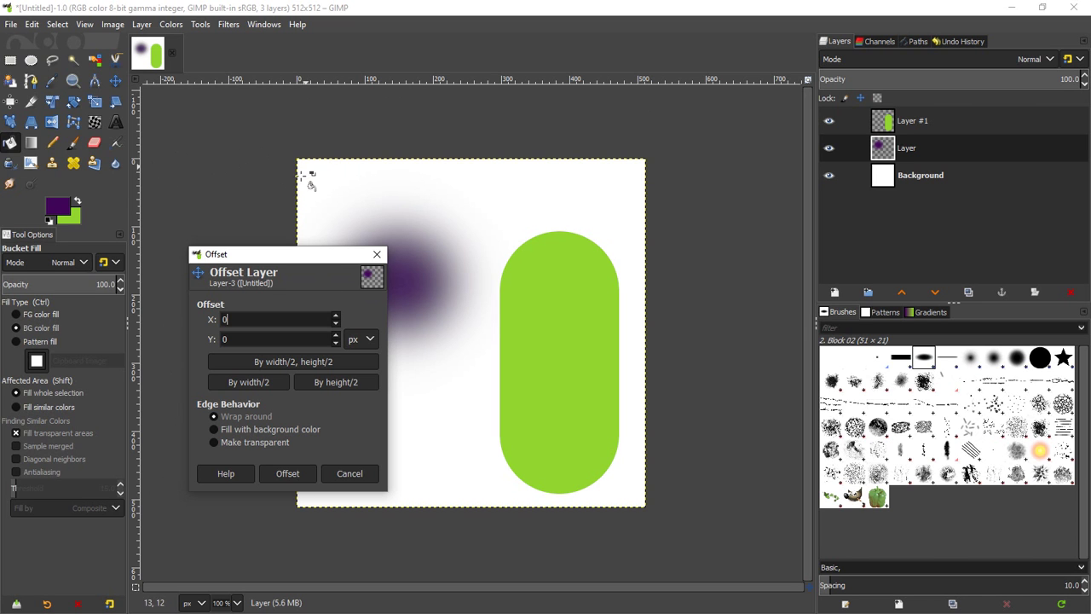
{"action": "left_click_drag", "start_coordinate": [290, 269], "coordinate": [676, 157]}
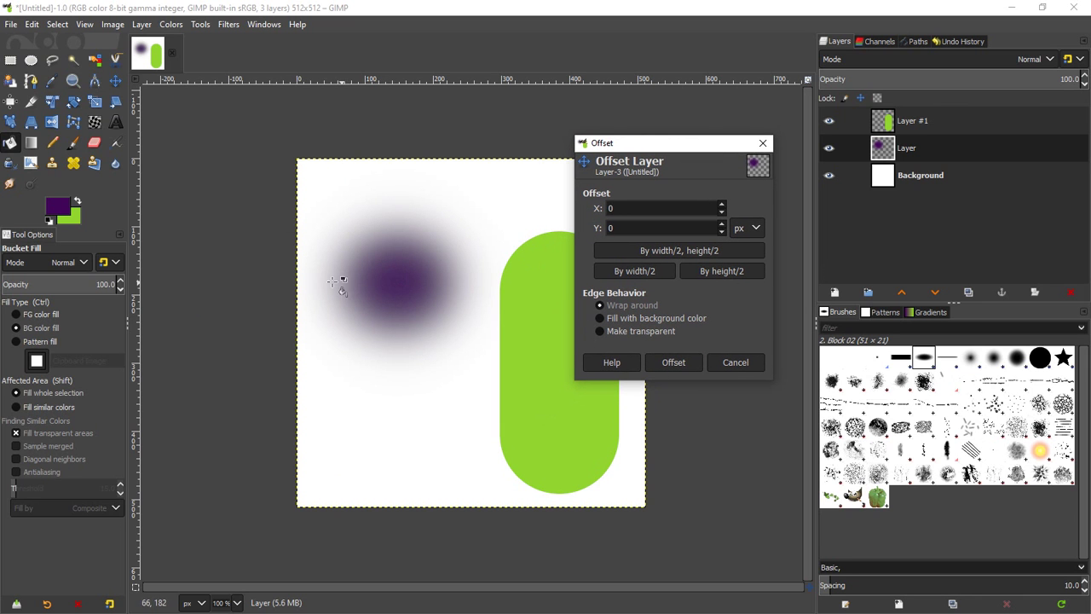
- Keep px units, reset X to 0, and set offsets to width/2, height/2 (256, 256)
{"action": "double_click", "coordinate": [610, 209]}
{"action": "left_click", "coordinate": [750, 237]}
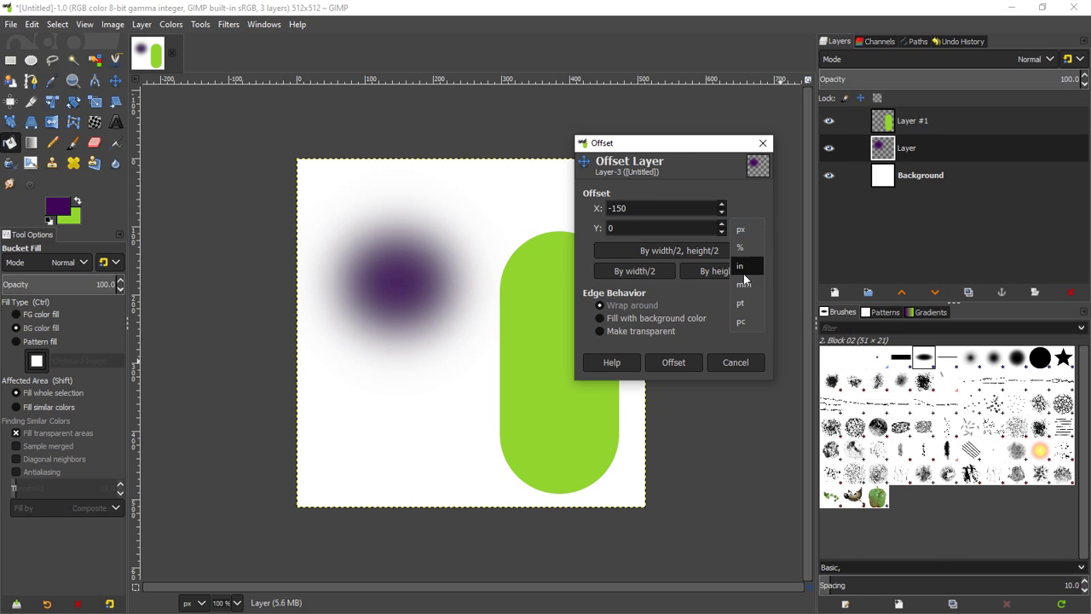
{"action": "left_click", "coordinate": [745, 235]}
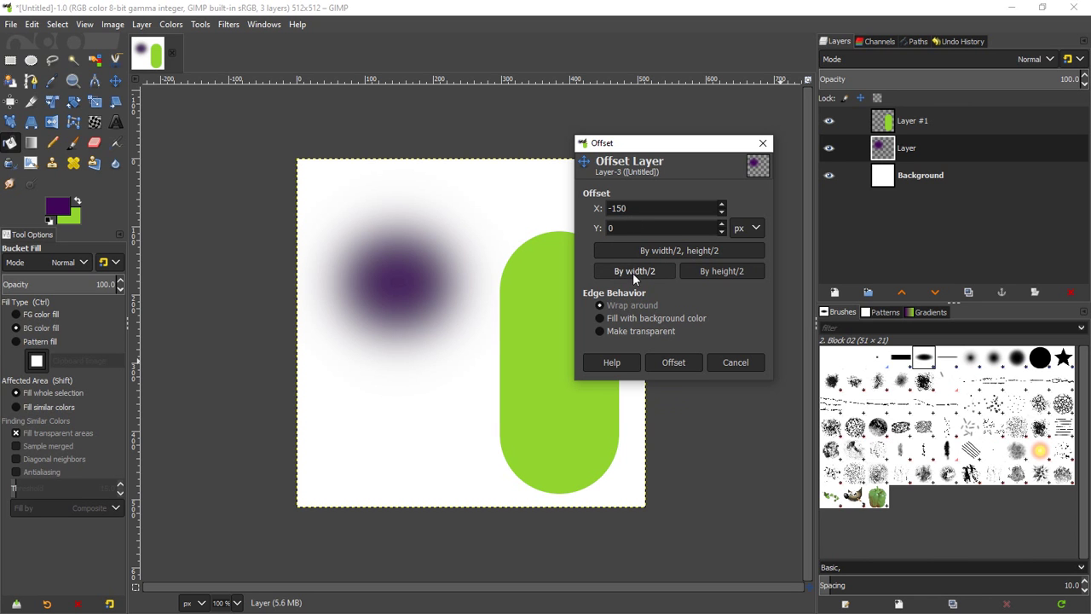
{"action": "triple_click", "coordinate": [653, 207]}
{"action": "key", "text": "BackSpace"}
{"action": "type", "text": "0"}
{"action": "left_click", "coordinate": [708, 252]}
{"action": "left_click_drag", "start_coordinate": [706, 145], "coordinate": [791, 128]}
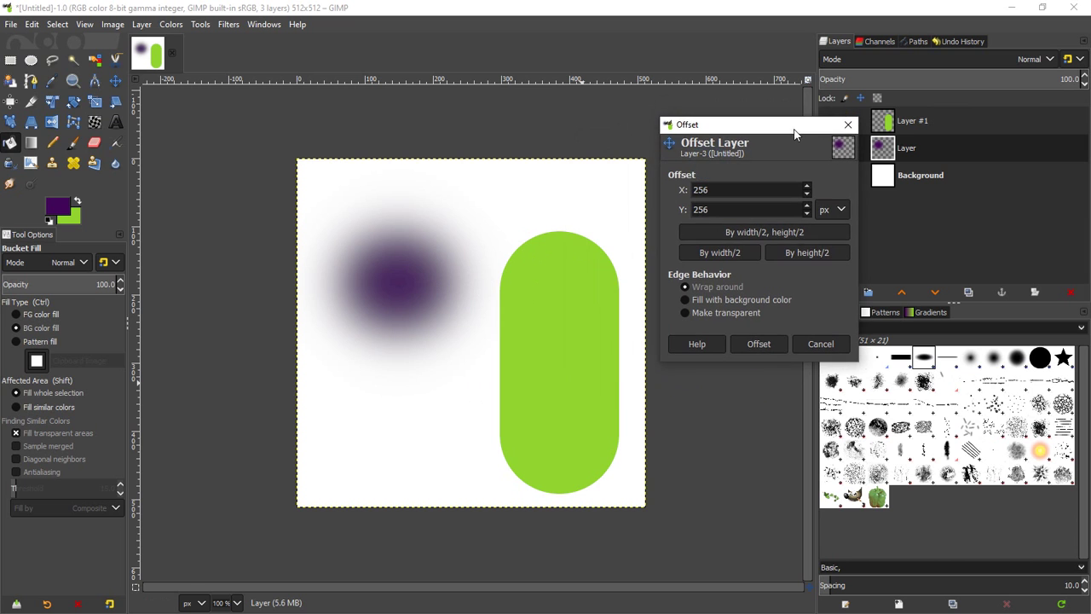
- Apply the 256, 256 wrap-around offset and raise the purple-dot layer above Layer #1
{"action": "left_click", "coordinate": [758, 343]}
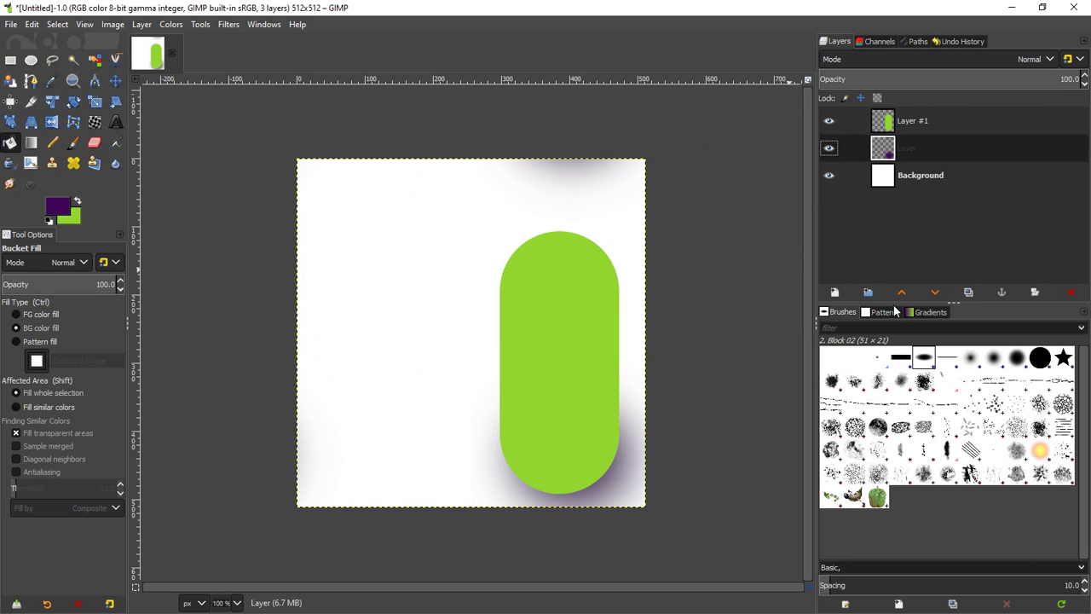
{"action": "left_click", "coordinate": [900, 294]}
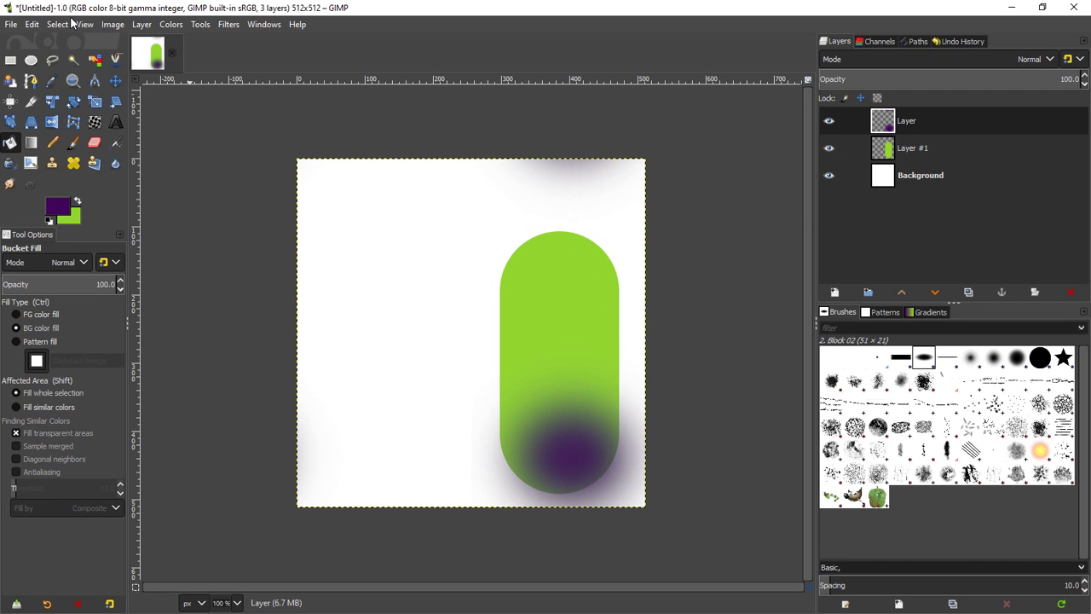
- Undo the layer raises and offset, then make green Layer #1 active
{"action": "left_click", "coordinate": [32, 25]}
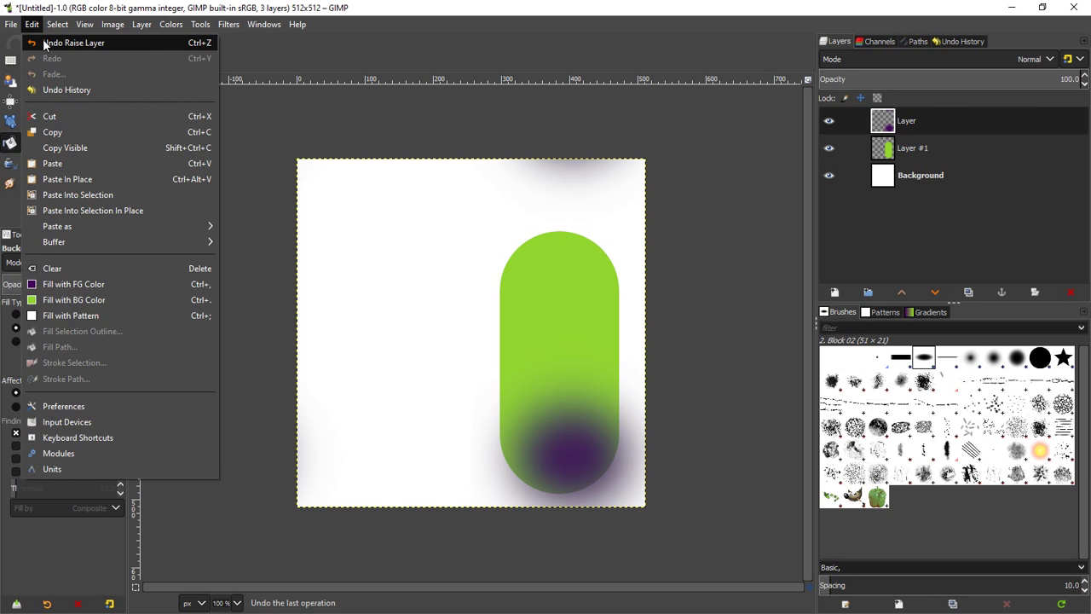
{"action": "left_click", "coordinate": [44, 43]}
{"action": "left_click", "coordinate": [32, 24]}
{"action": "left_click", "coordinate": [34, 42]}
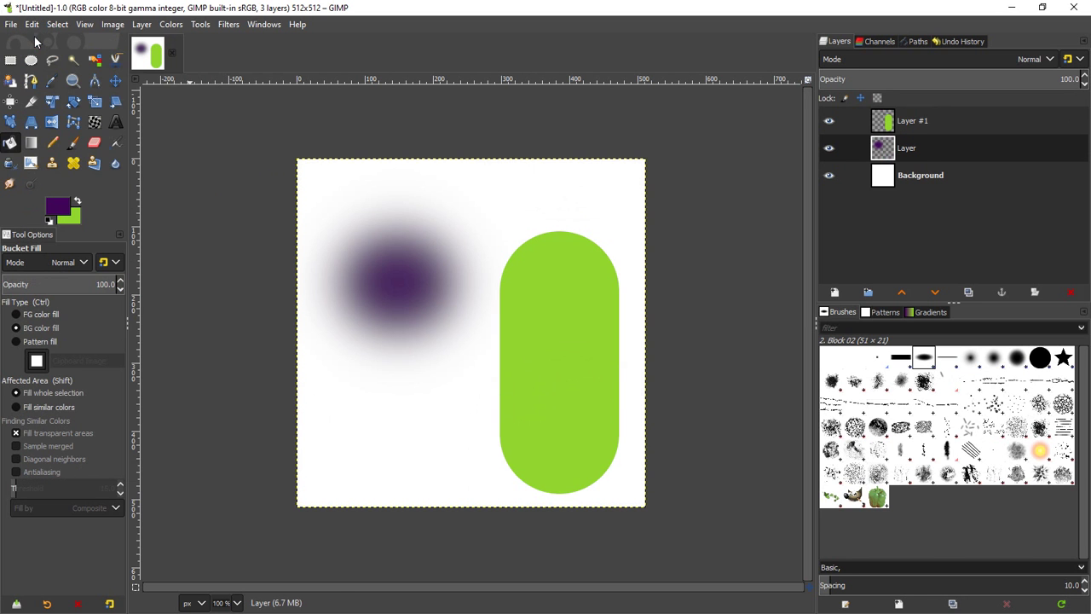
{"action": "left_click", "coordinate": [919, 121]}
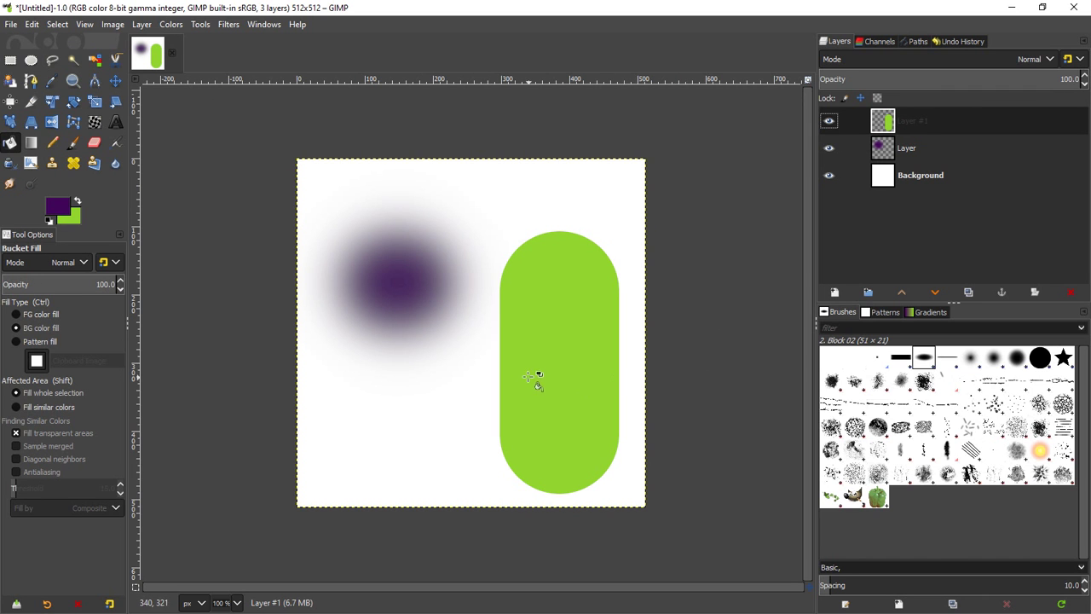
{"action": "left_click", "coordinate": [141, 25]}
- Open the Offset Layer dialog for Layer #1 and move it off the green pill
{"action": "mouse_move", "coordinate": [287, 210]}
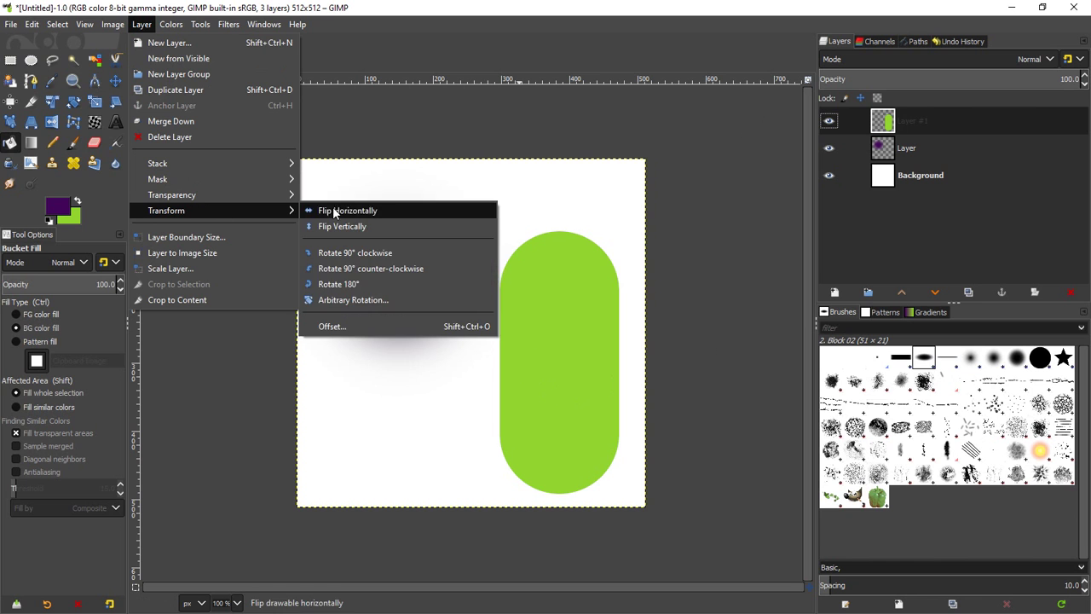
{"action": "left_click", "coordinate": [351, 327]}
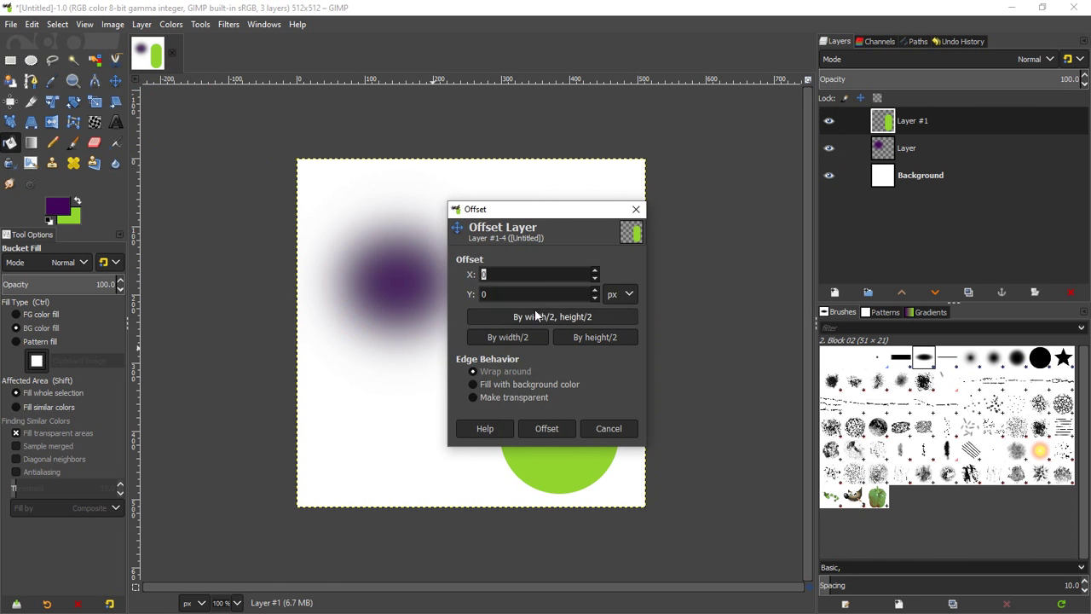
{"action": "left_click_drag", "start_coordinate": [579, 212], "coordinate": [722, 120]}
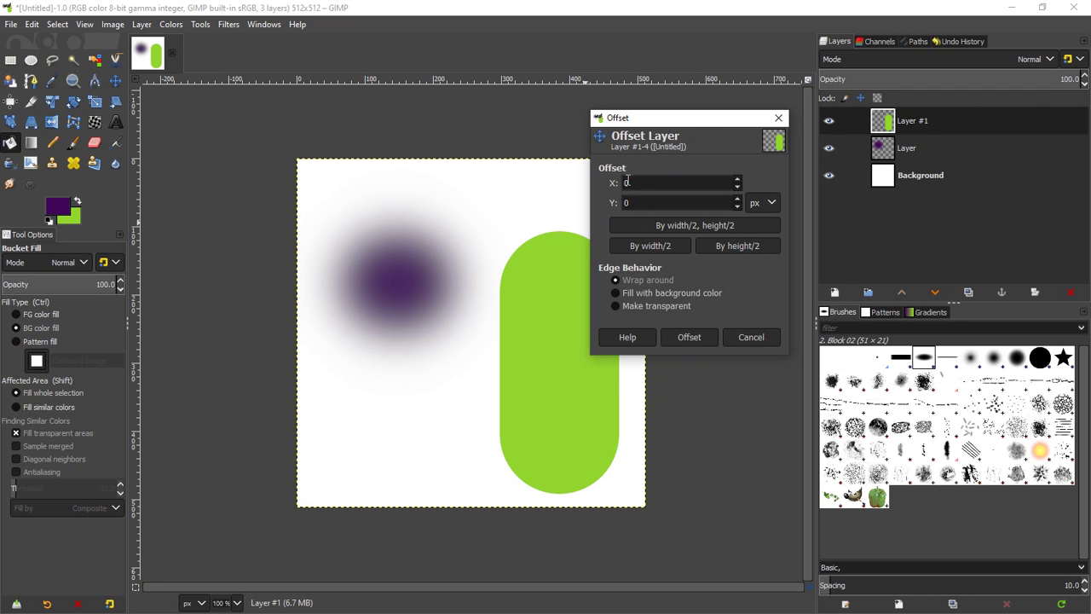
{"action": "left_click_drag", "start_coordinate": [691, 118], "coordinate": [779, 159]}
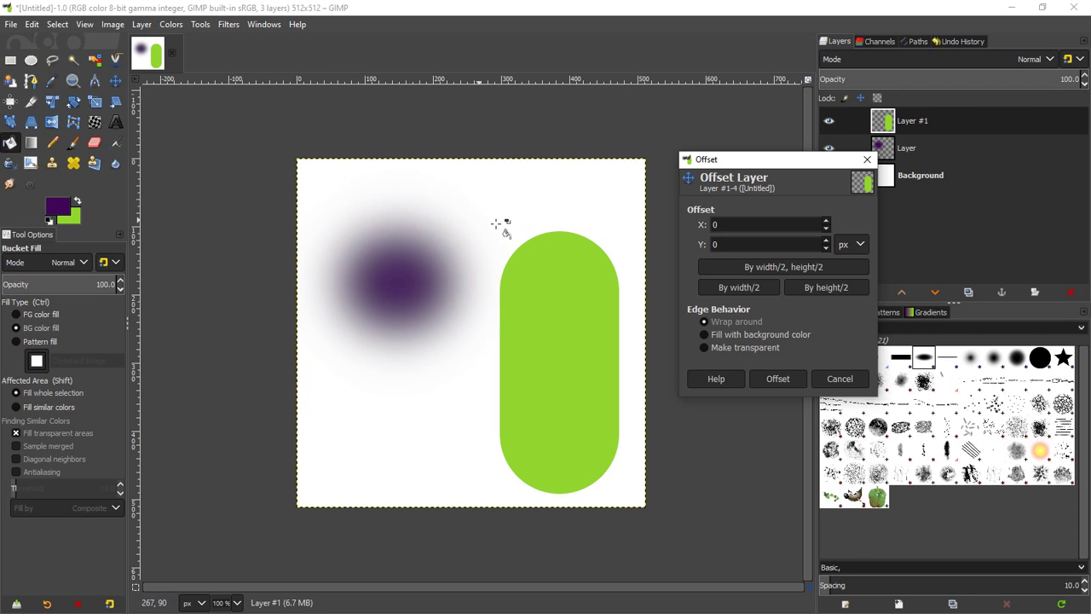
- Swap colours to a purple background and offset Layer #1 down 200 px, filling with background colour
{"action": "left_click", "coordinate": [76, 202]}
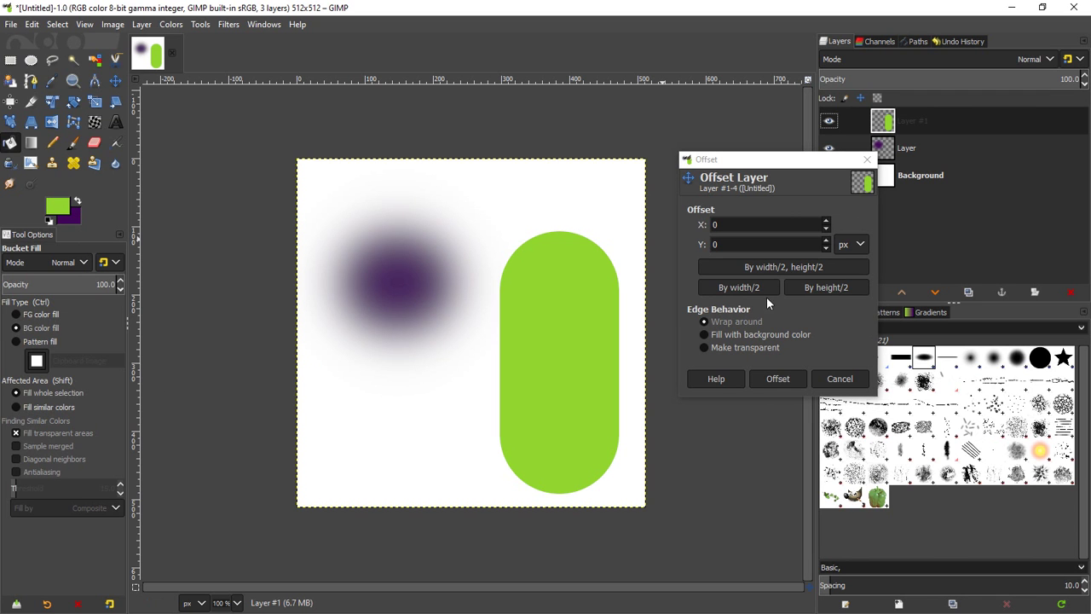
{"action": "left_click", "coordinate": [715, 341]}
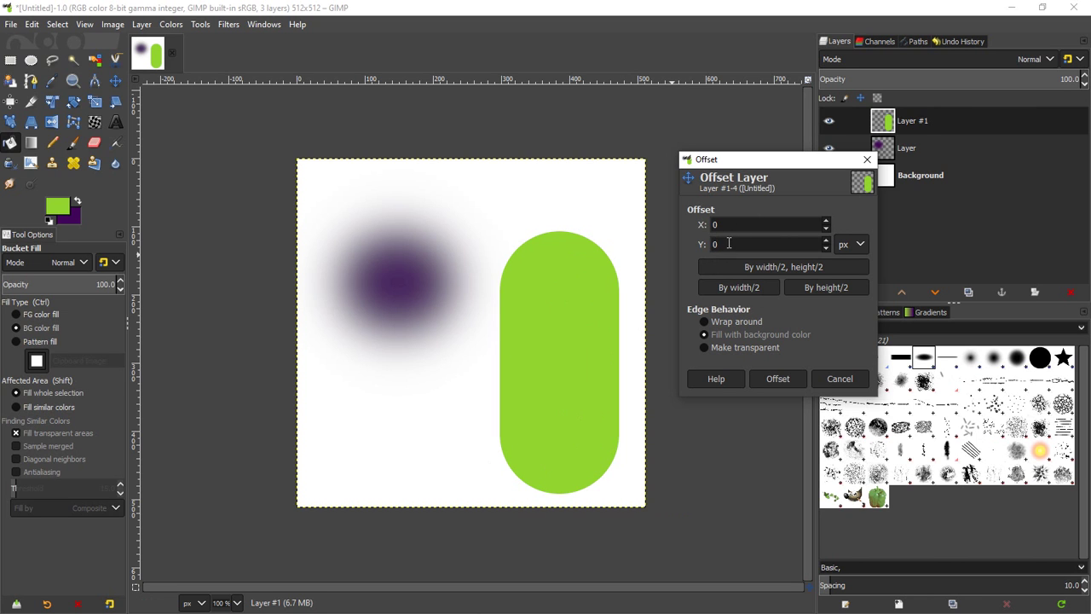
{"action": "left_click_drag", "start_coordinate": [727, 244], "coordinate": [692, 252]}
{"action": "type", "text": "200"}
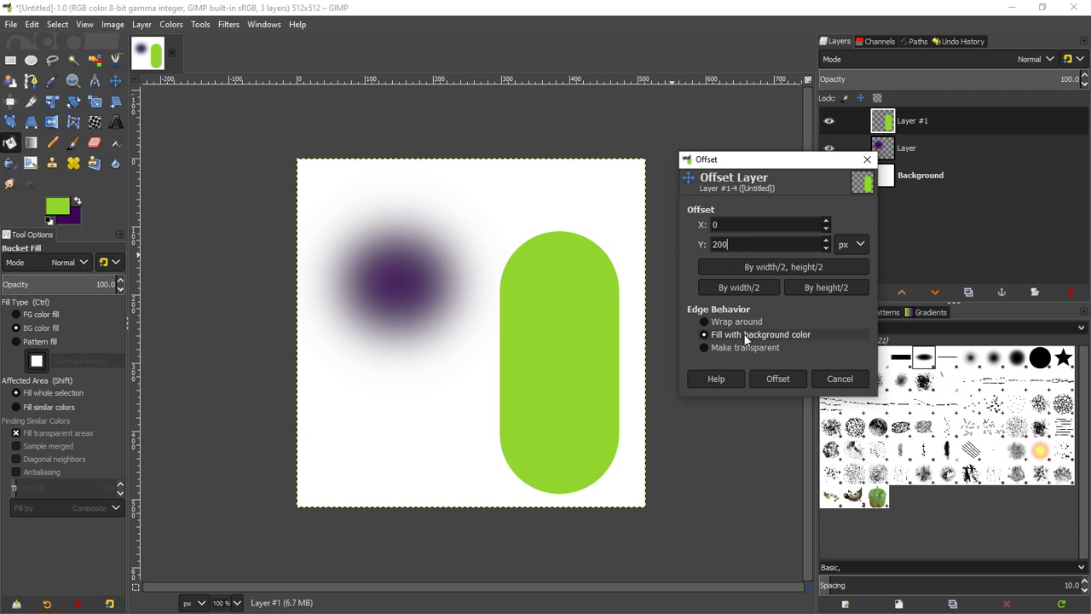
{"action": "left_click", "coordinate": [774, 380]}
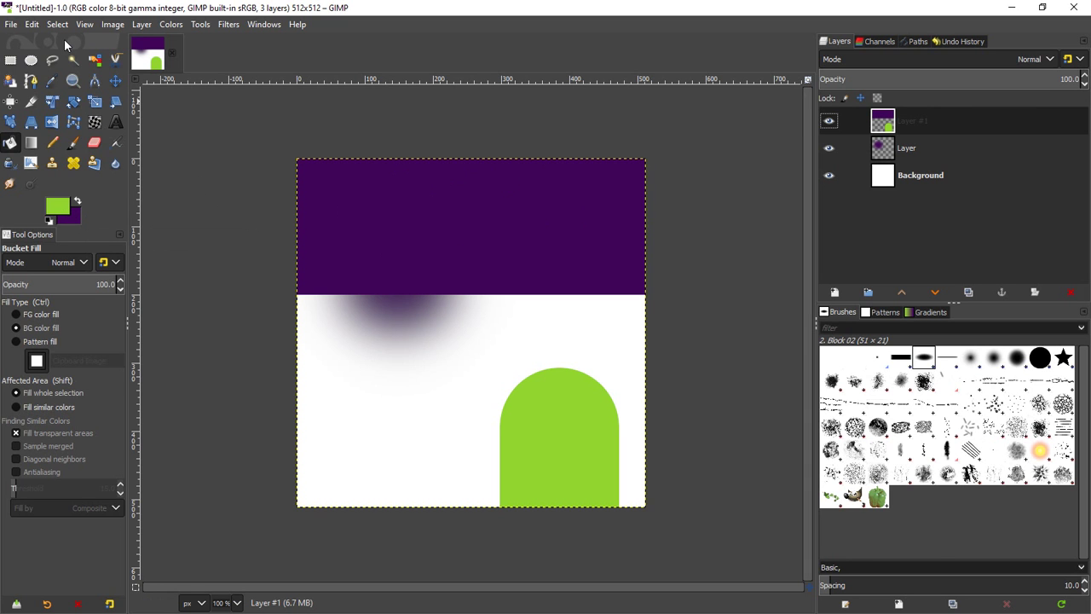
{"action": "left_click", "coordinate": [31, 24]}
- Undo the purple-band offset, then offset Layer #1 down 250 px with wrap-around
{"action": "left_click", "coordinate": [47, 41]}
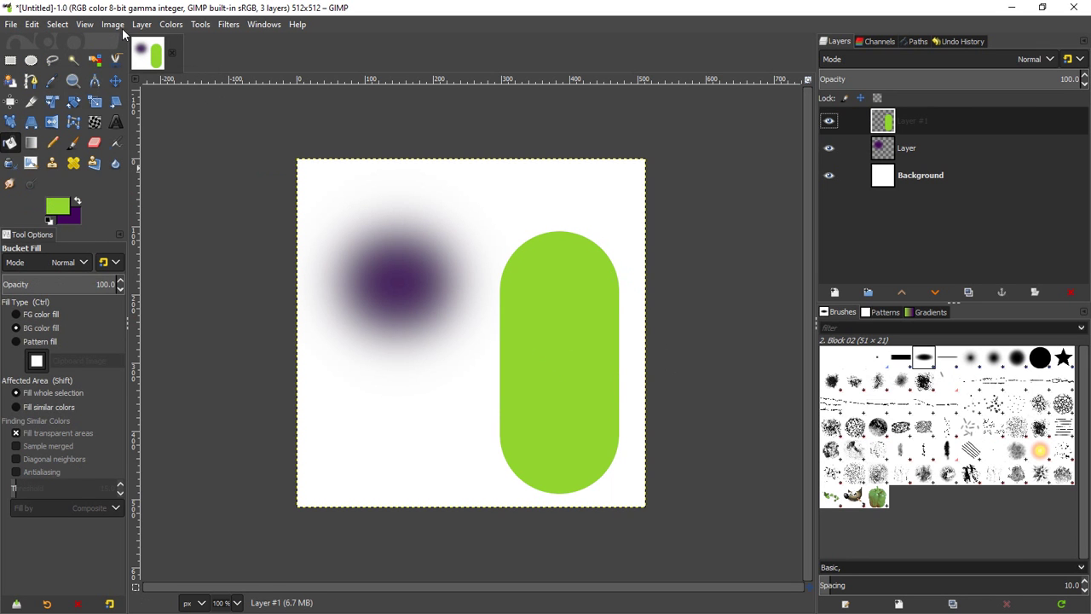
{"action": "left_click", "coordinate": [149, 25]}
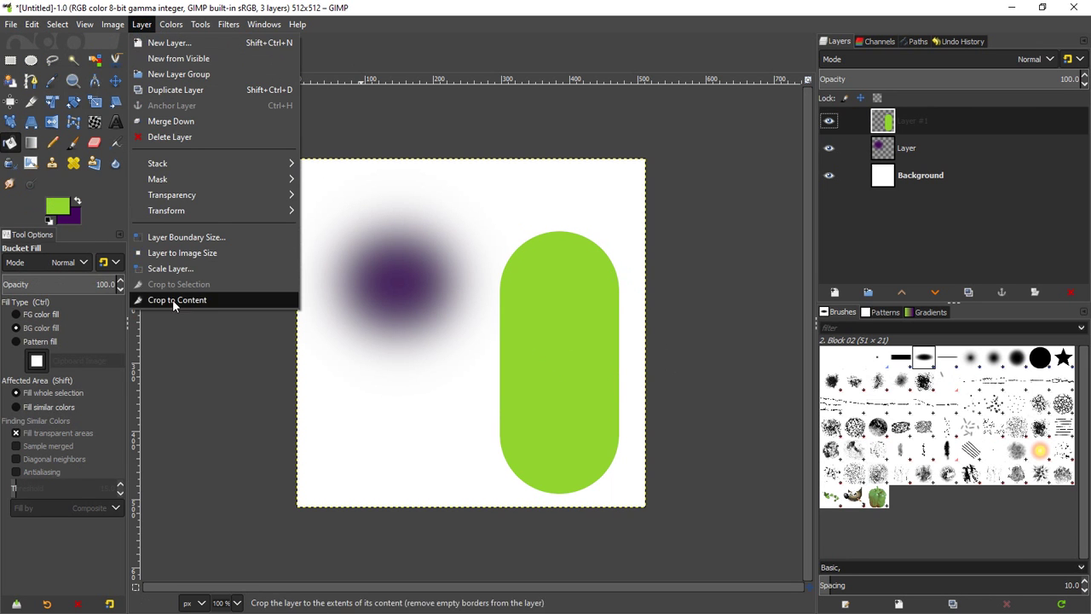
{"action": "mouse_move", "coordinate": [185, 213]}
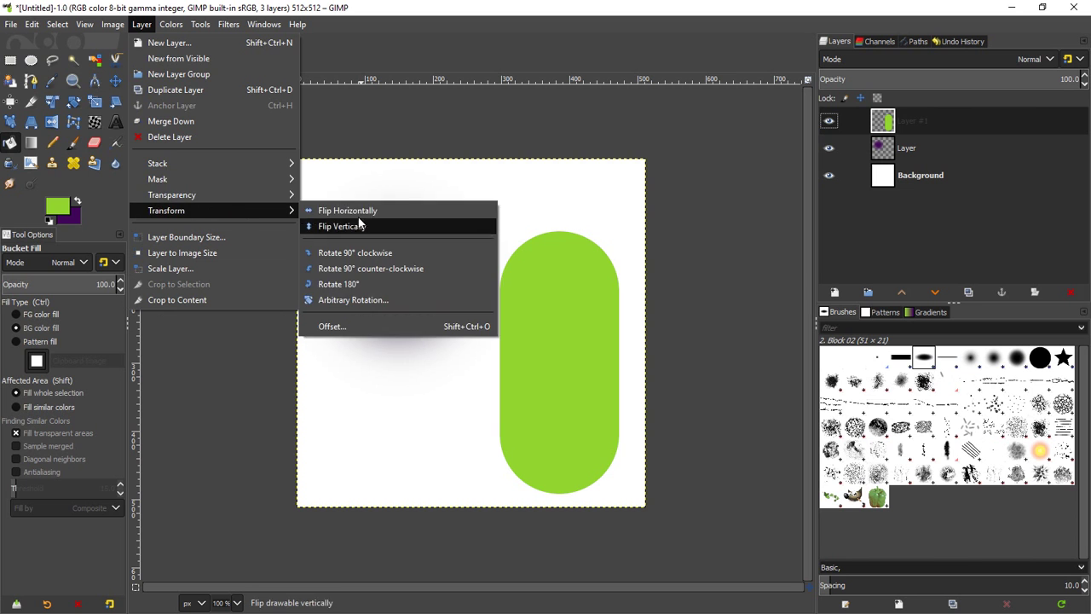
{"action": "left_click", "coordinate": [365, 322]}
{"action": "left_click_drag", "start_coordinate": [604, 214], "coordinate": [776, 138]}
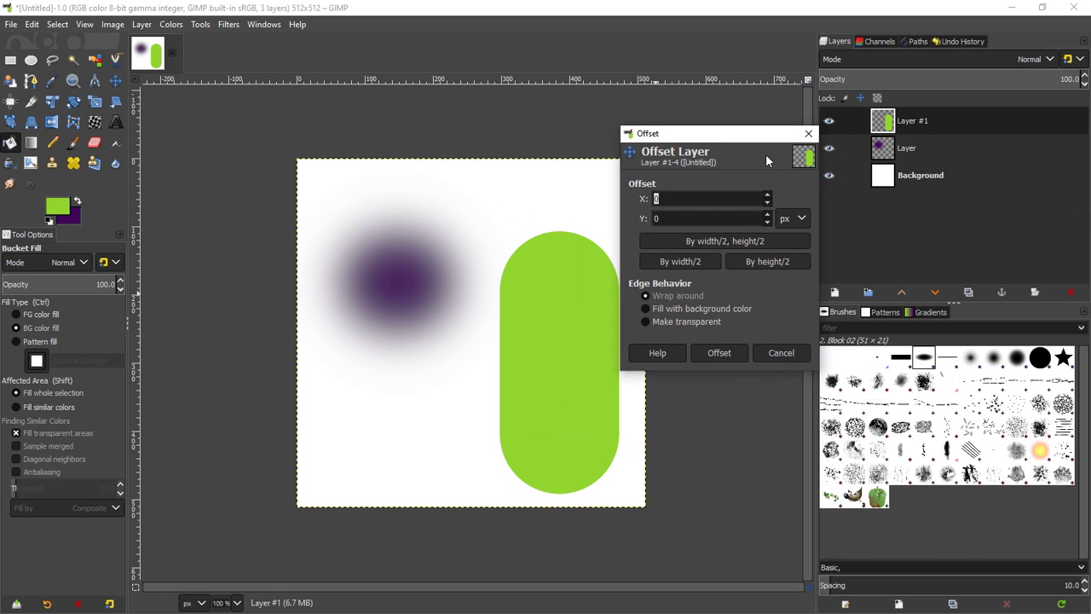
{"action": "left_click", "coordinate": [652, 321]}
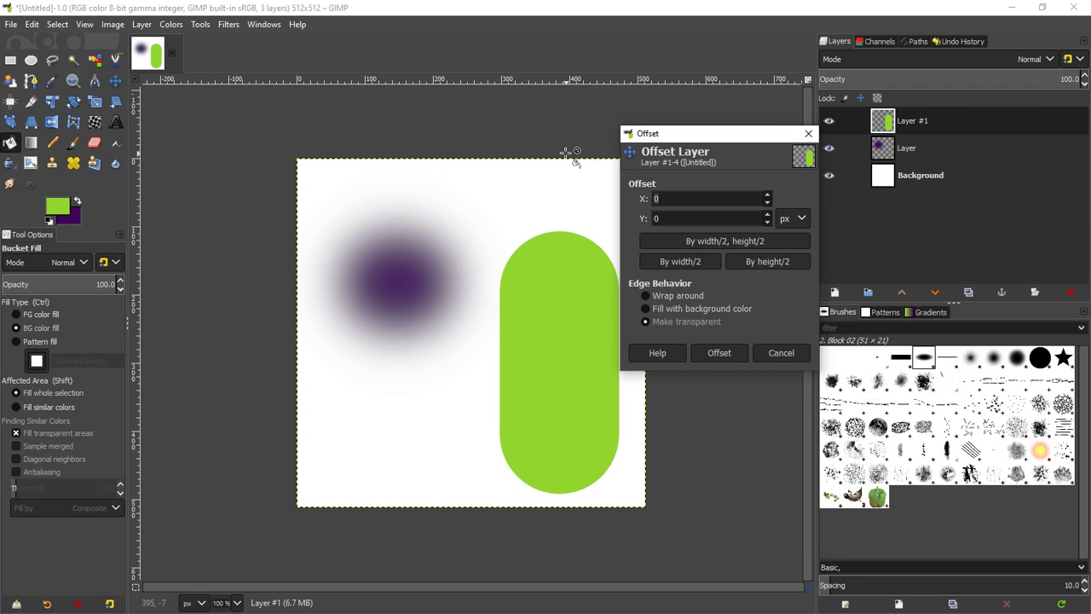
{"action": "left_click", "coordinate": [648, 297]}
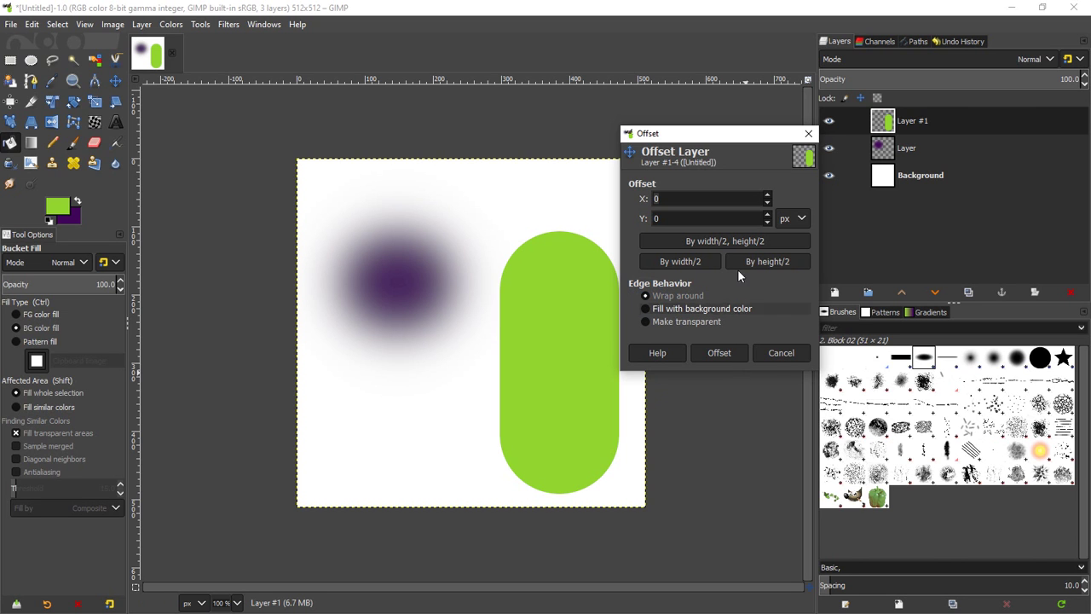
{"action": "double_click", "coordinate": [675, 221]}
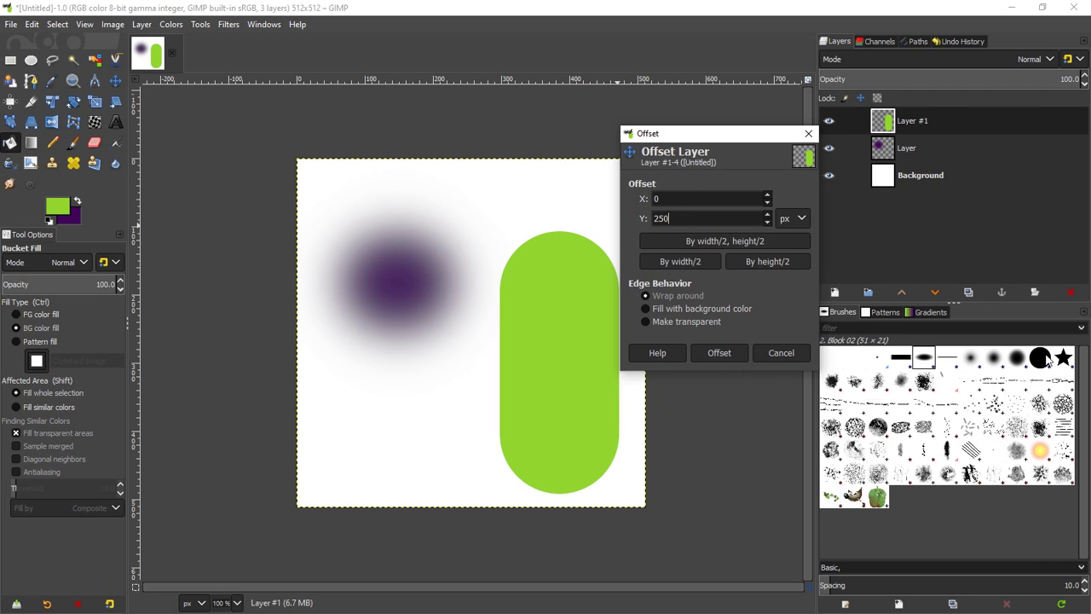
{"action": "left_click", "coordinate": [729, 349]}
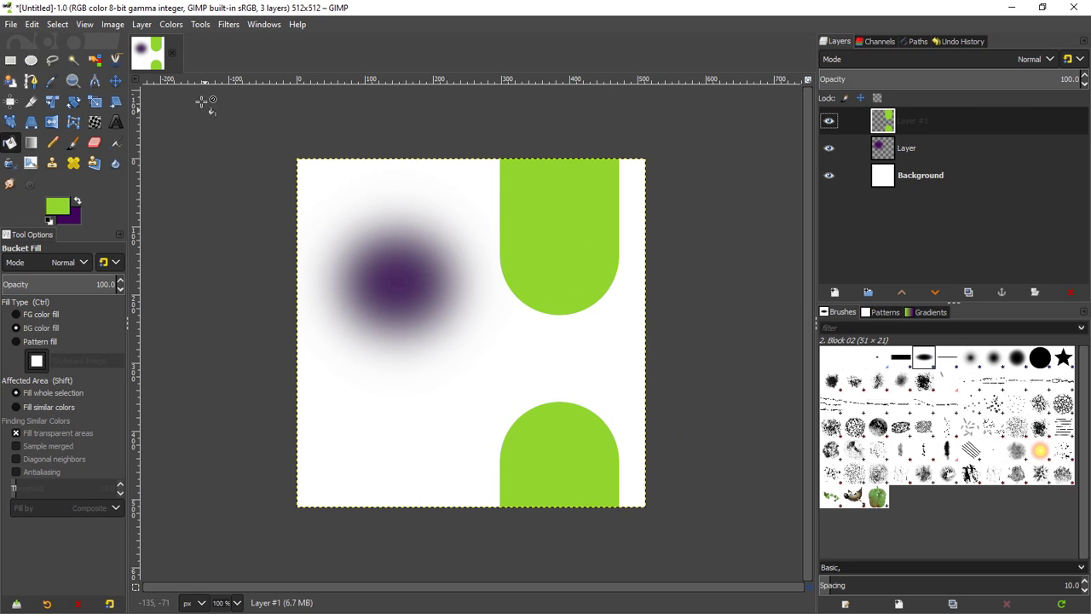
- Undo the 250 px vertical offset from the Edit menu
{"action": "left_click", "coordinate": [50, 28]}
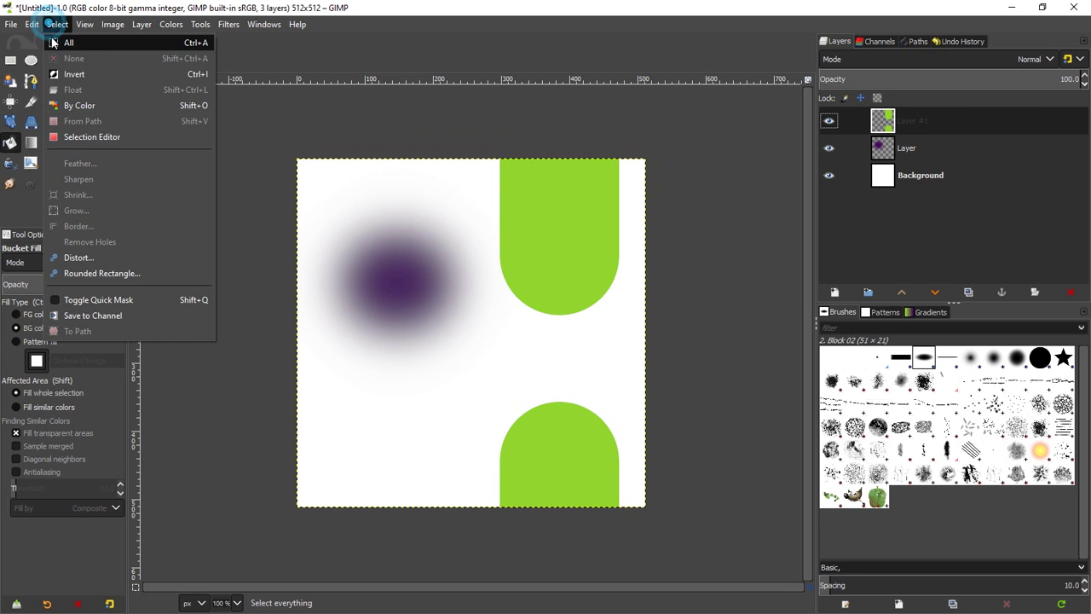
{"action": "mouse_move", "coordinate": [32, 24]}
{"action": "left_click", "coordinate": [40, 42]}
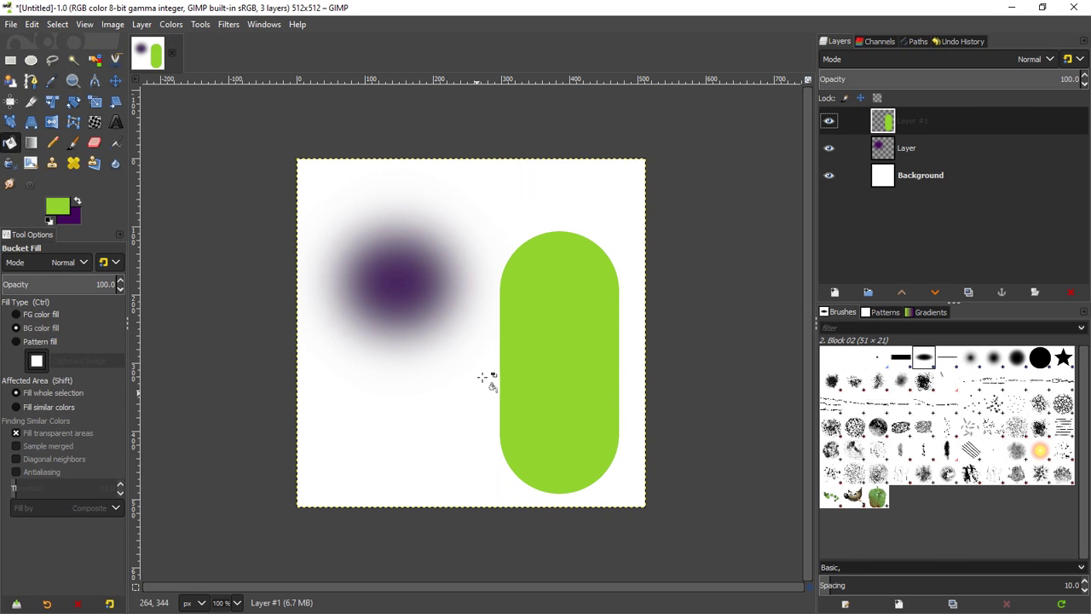
- Offset the green layer by X 150 and Y 250 with wrap-around into the corners
{"action": "left_click", "coordinate": [139, 24]}
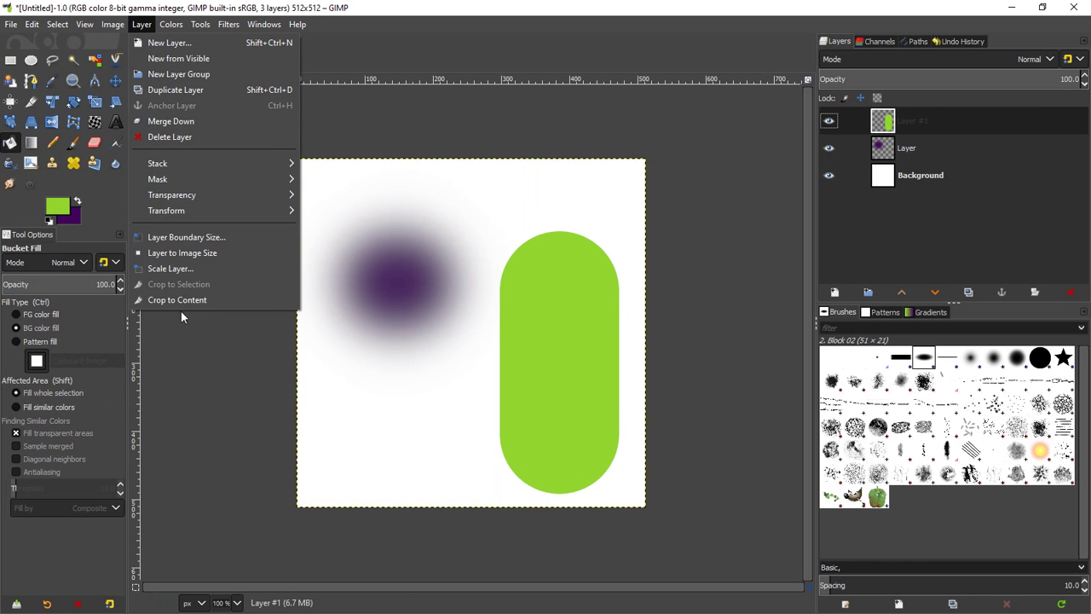
{"action": "mouse_move", "coordinate": [181, 210]}
{"action": "left_click", "coordinate": [375, 327]}
{"action": "double_click", "coordinate": [509, 293]}
{"action": "type", "text": "250"}
{"action": "left_click", "coordinate": [577, 207]}
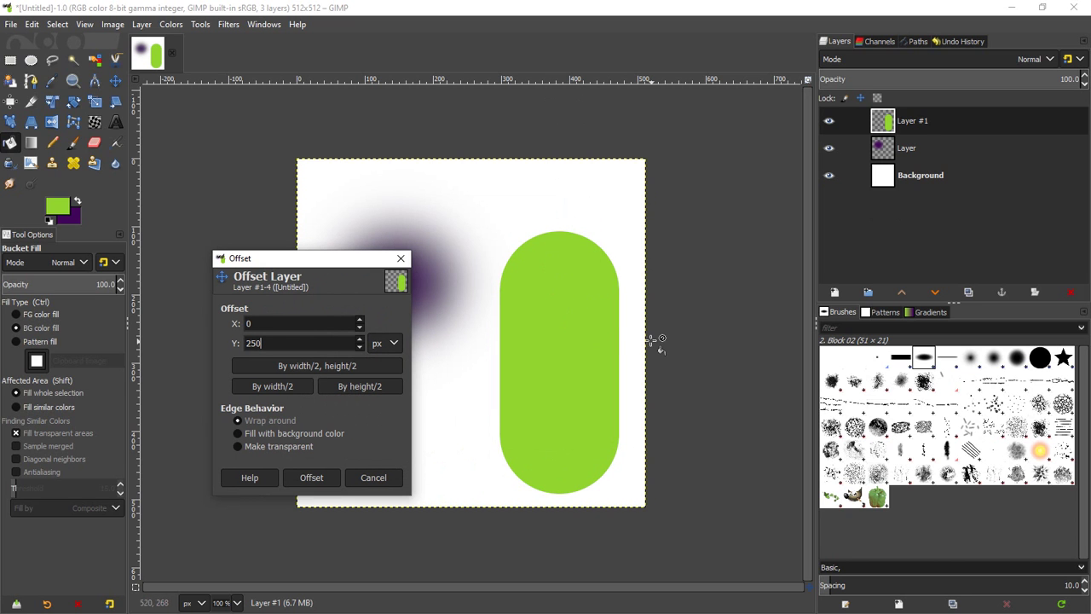
{"action": "double_click", "coordinate": [286, 323]}
{"action": "type", "text": "150"}
{"action": "left_click", "coordinate": [317, 478]}
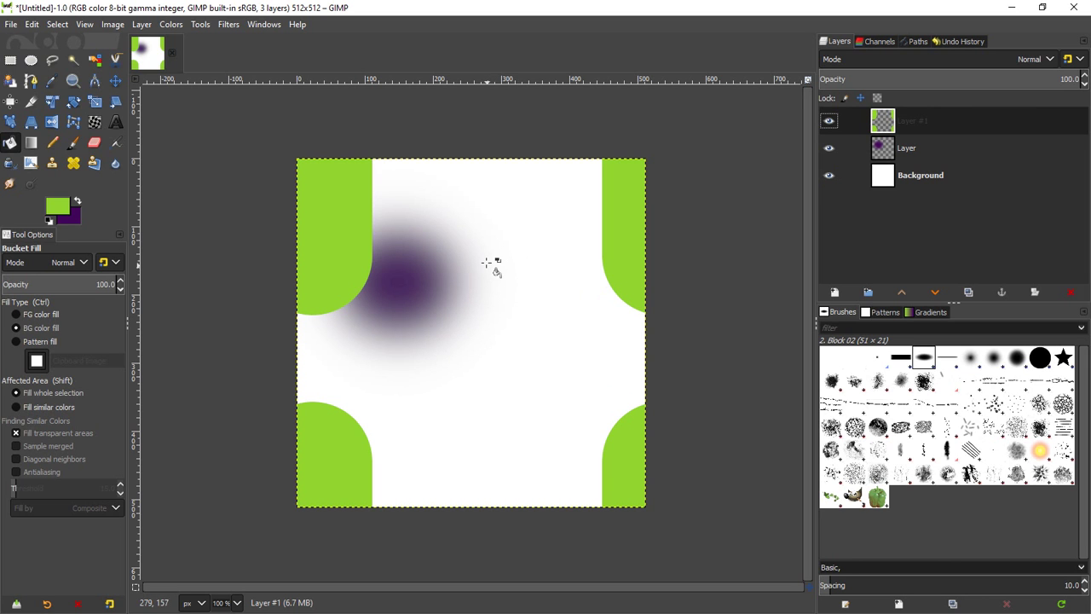
- Reopen Offset Layer for Layer #1 and keep px as the offset unit
{"action": "left_click", "coordinate": [144, 27]}
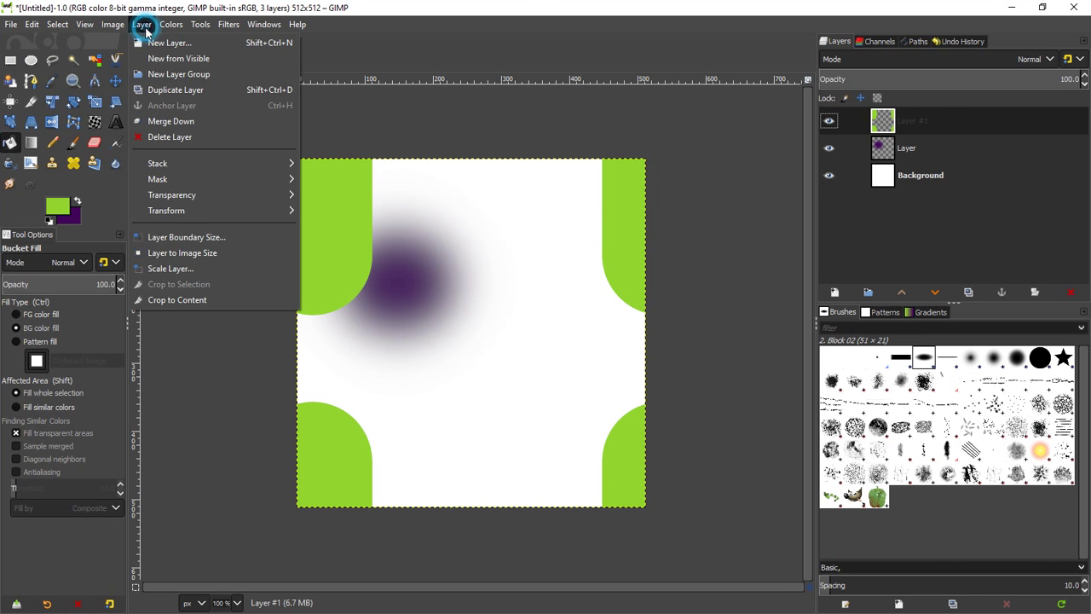
{"action": "mouse_move", "coordinate": [164, 209]}
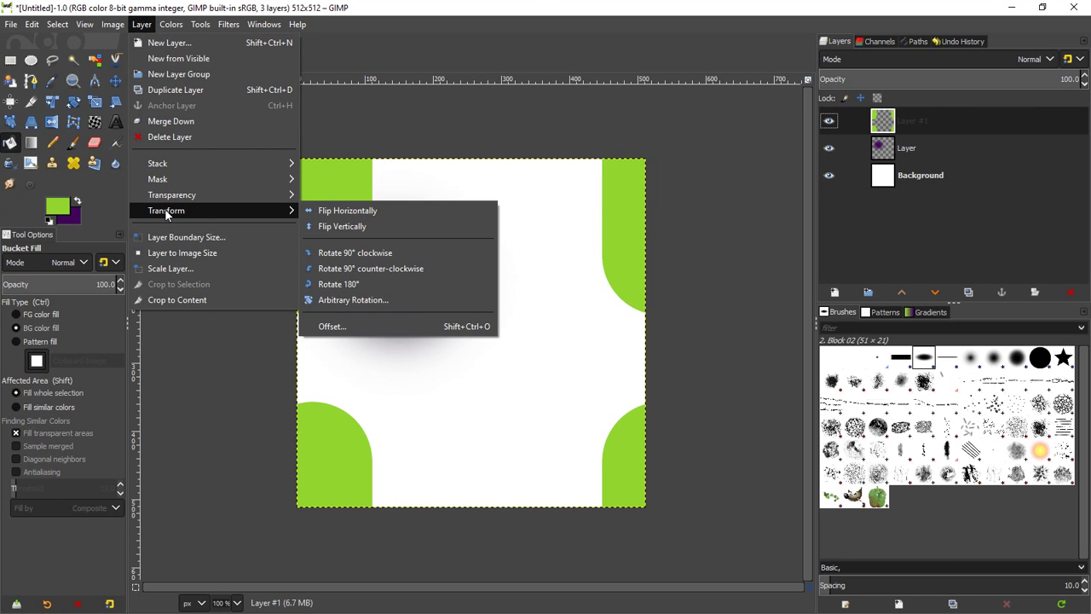
{"action": "left_click", "coordinate": [386, 331]}
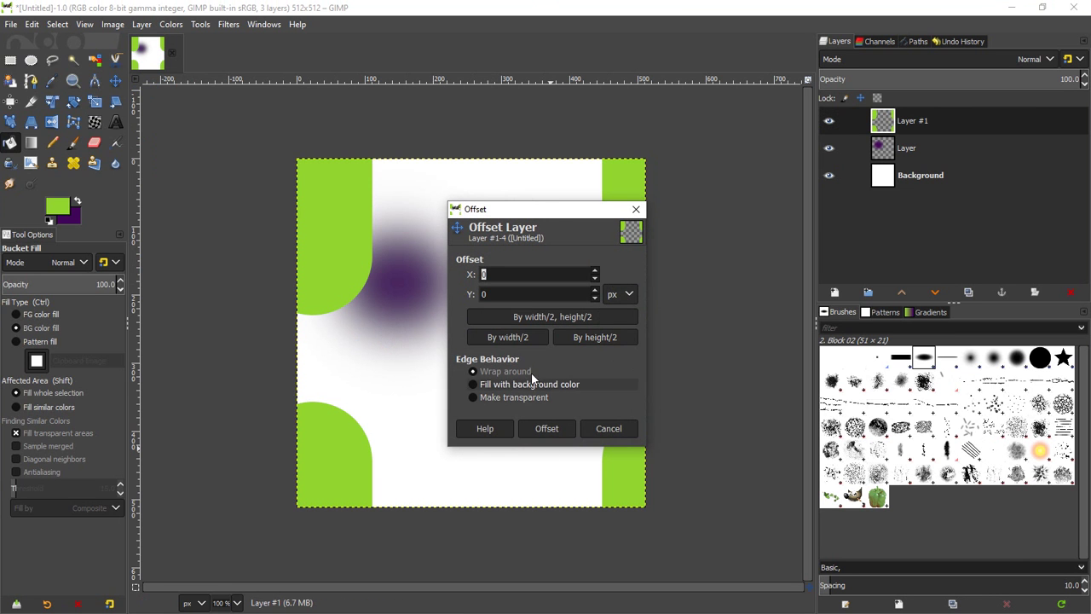
{"action": "left_click_drag", "start_coordinate": [571, 219], "coordinate": [660, 207]}
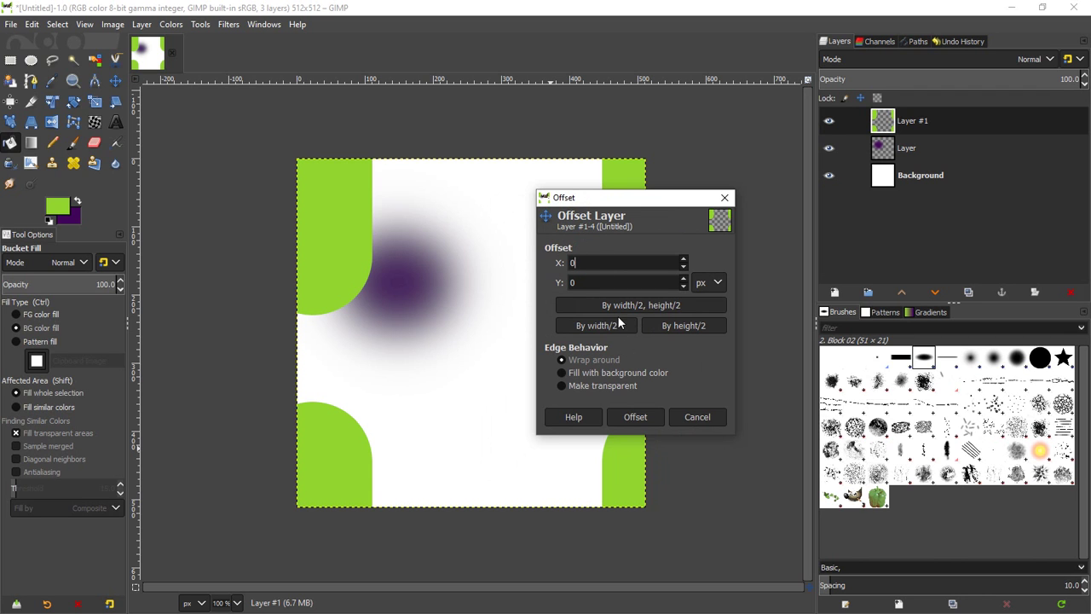
{"action": "left_click", "coordinate": [714, 282]}
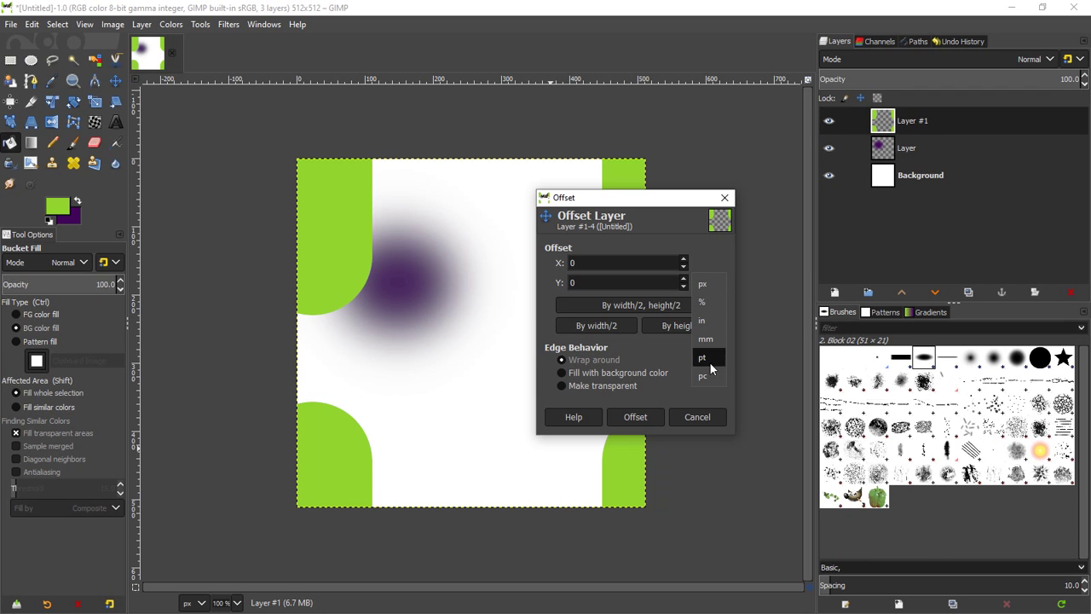
{"action": "left_click", "coordinate": [700, 282]}
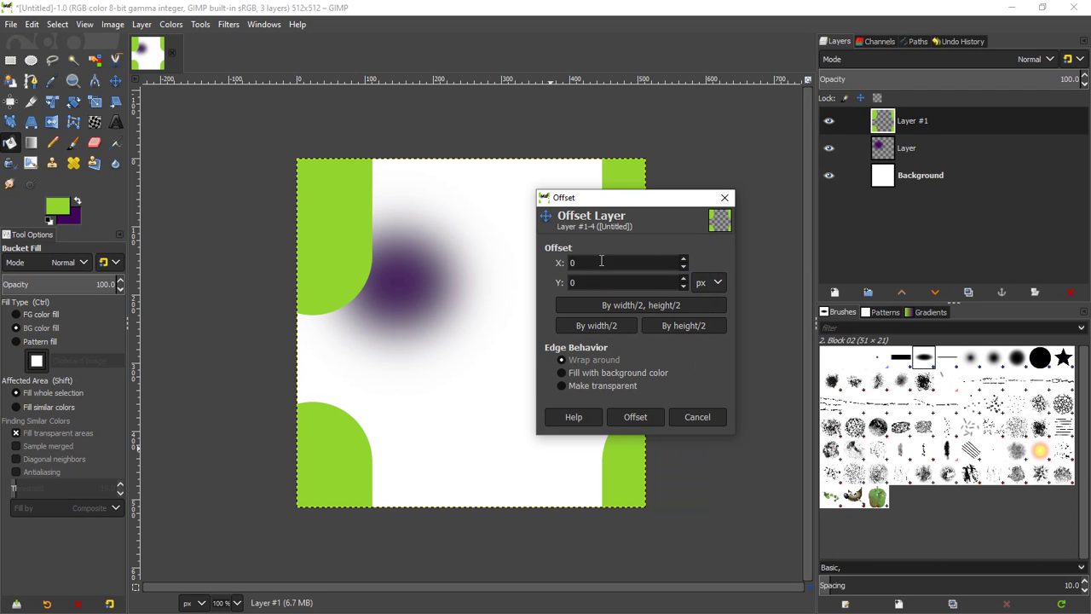
{"action": "left_click_drag", "start_coordinate": [648, 201], "coordinate": [702, 189]}
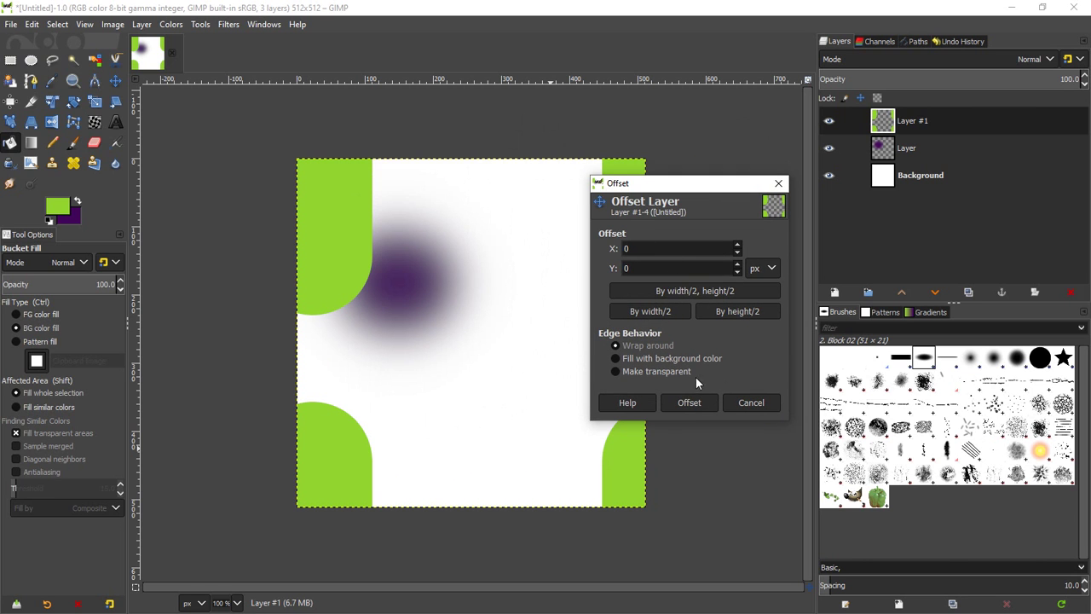